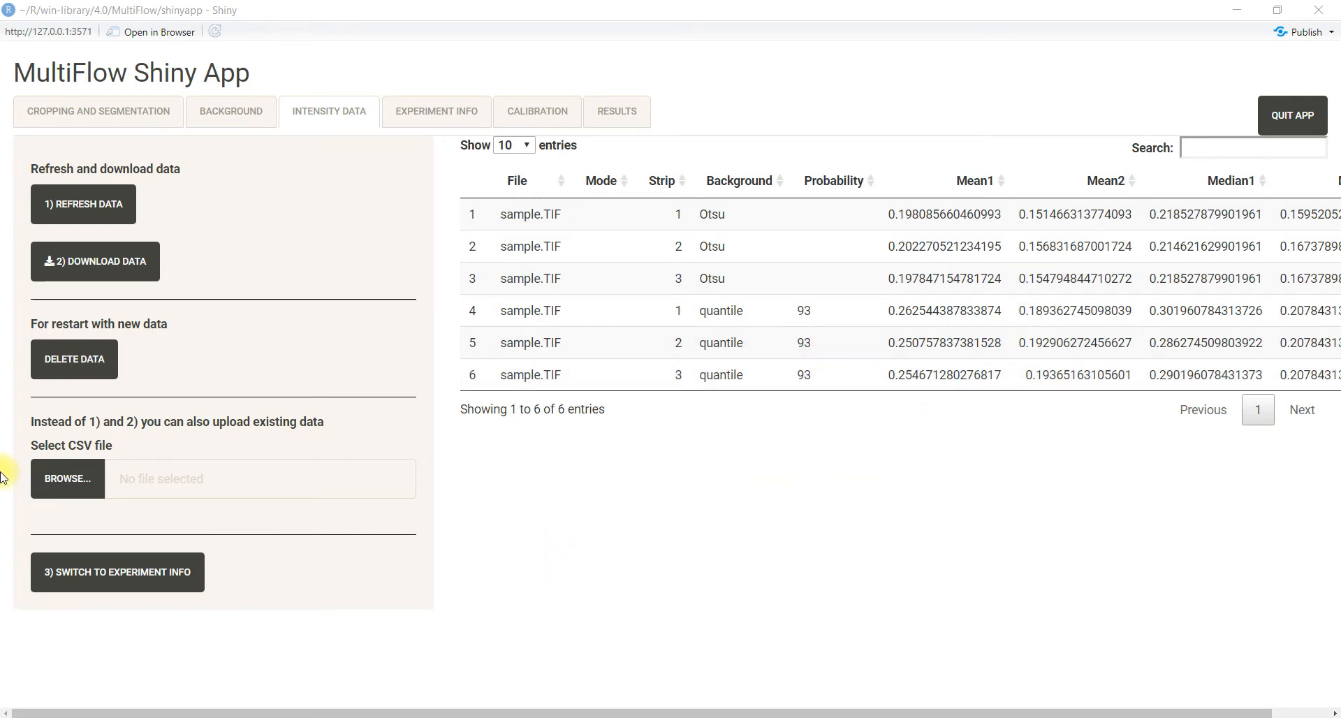
Upload the existing intensity data file IntensityData.csv from the Desktop folder Projekte > MultiFlow.
left_click(75, 484)
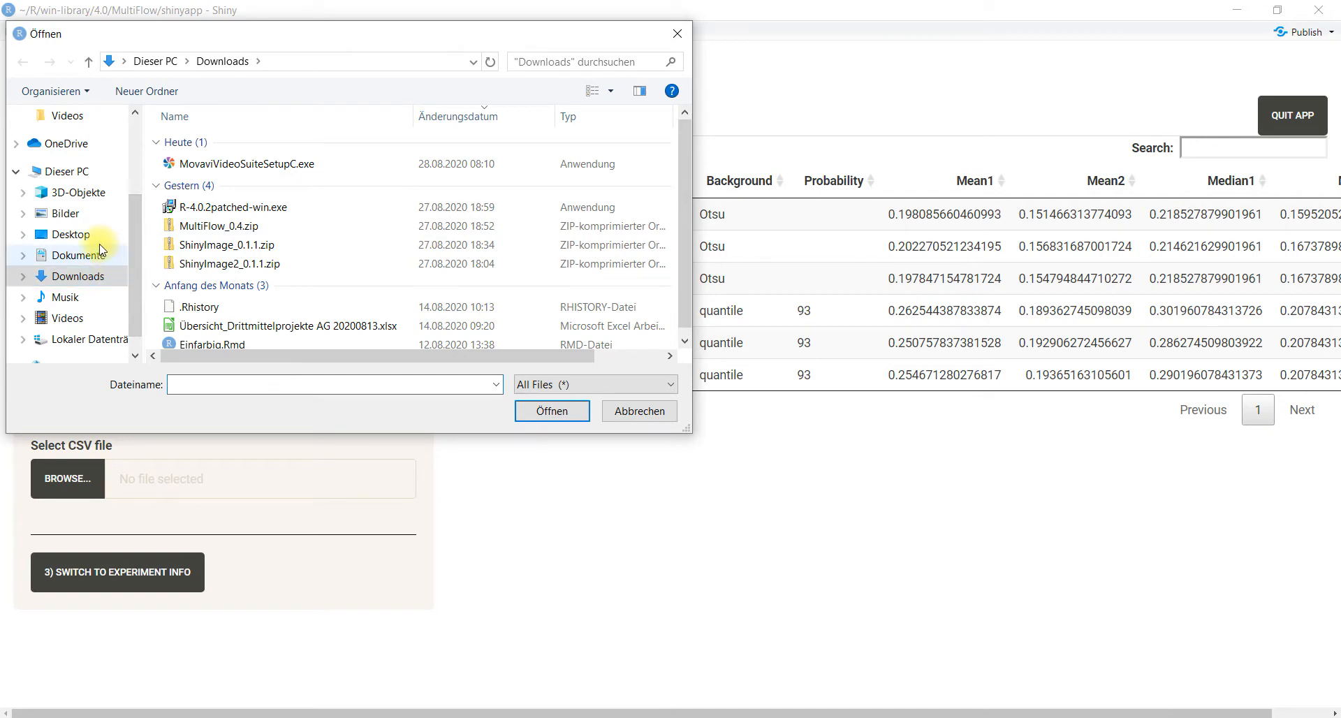
left_click(71, 234)
double_click(210, 182)
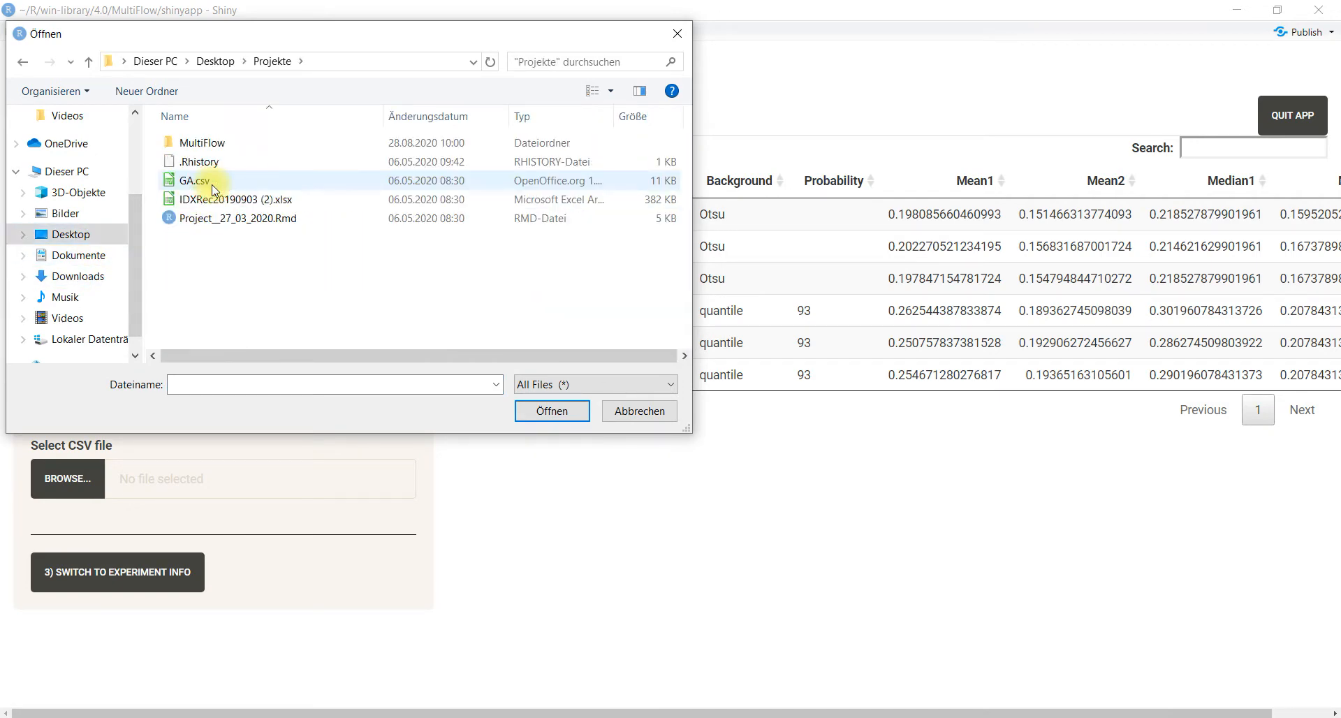
double_click(213, 142)
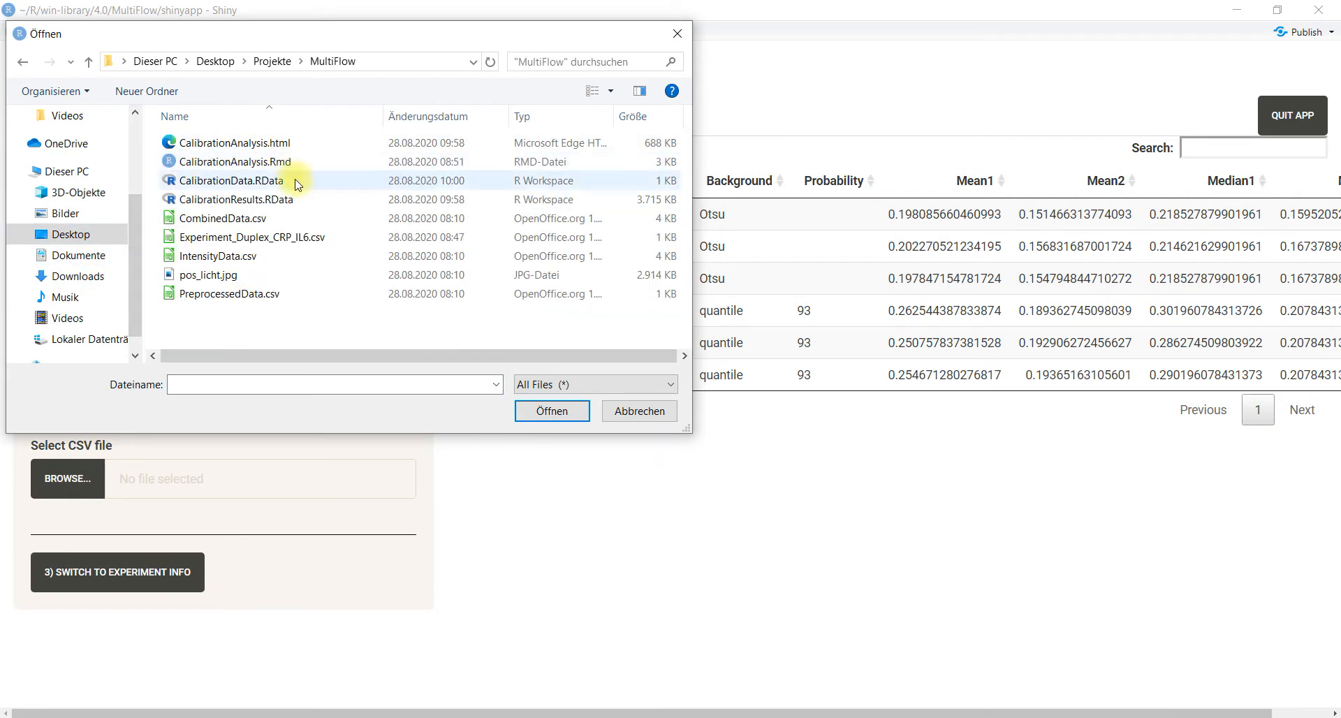
left_click(306, 256)
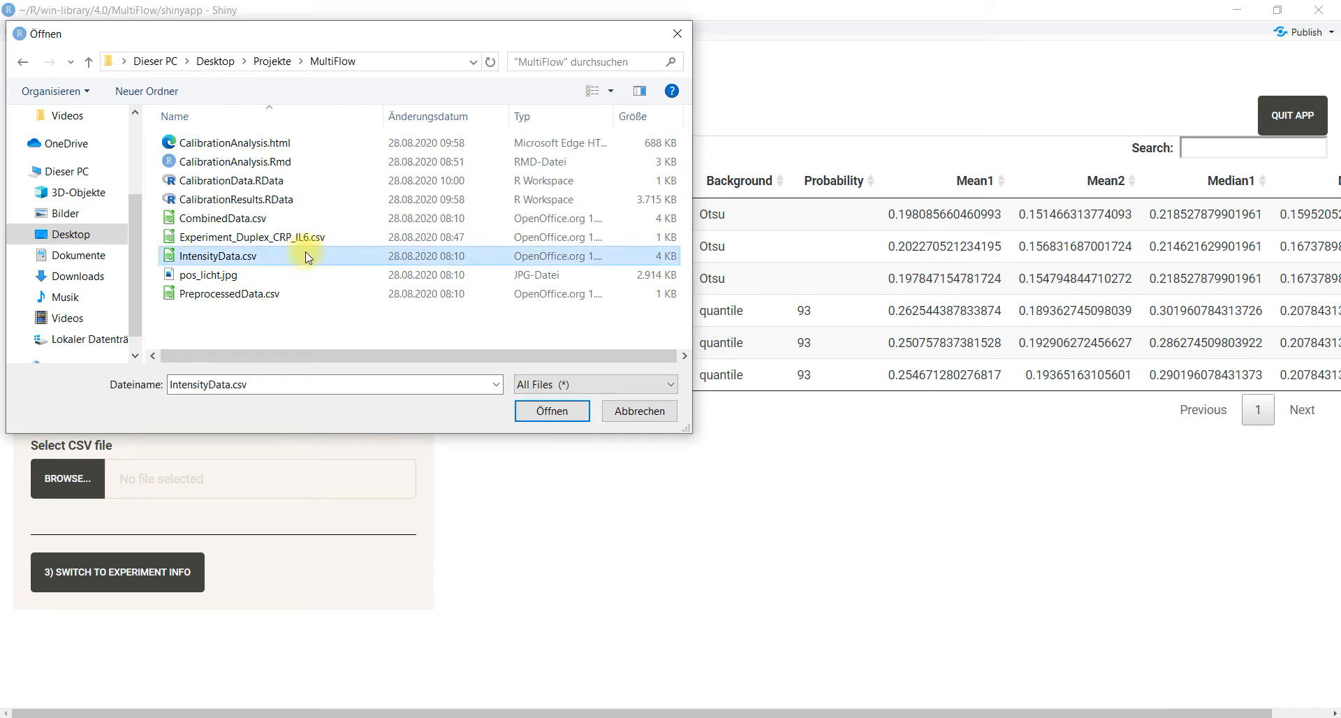
left_click(563, 413)
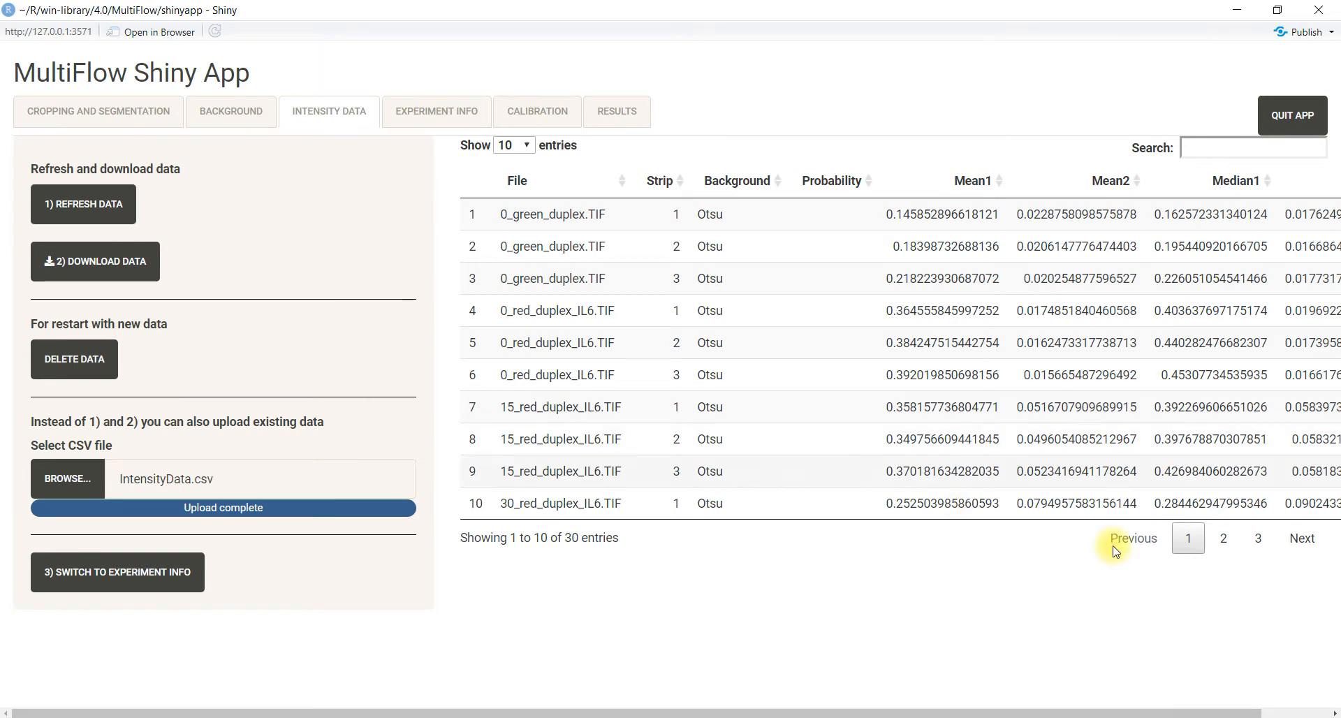
Show 50 entries in the intensity data table and look through all its rows.
left_click(529, 145)
left_click(520, 187)
left_click(501, 144)
left_click(518, 203)
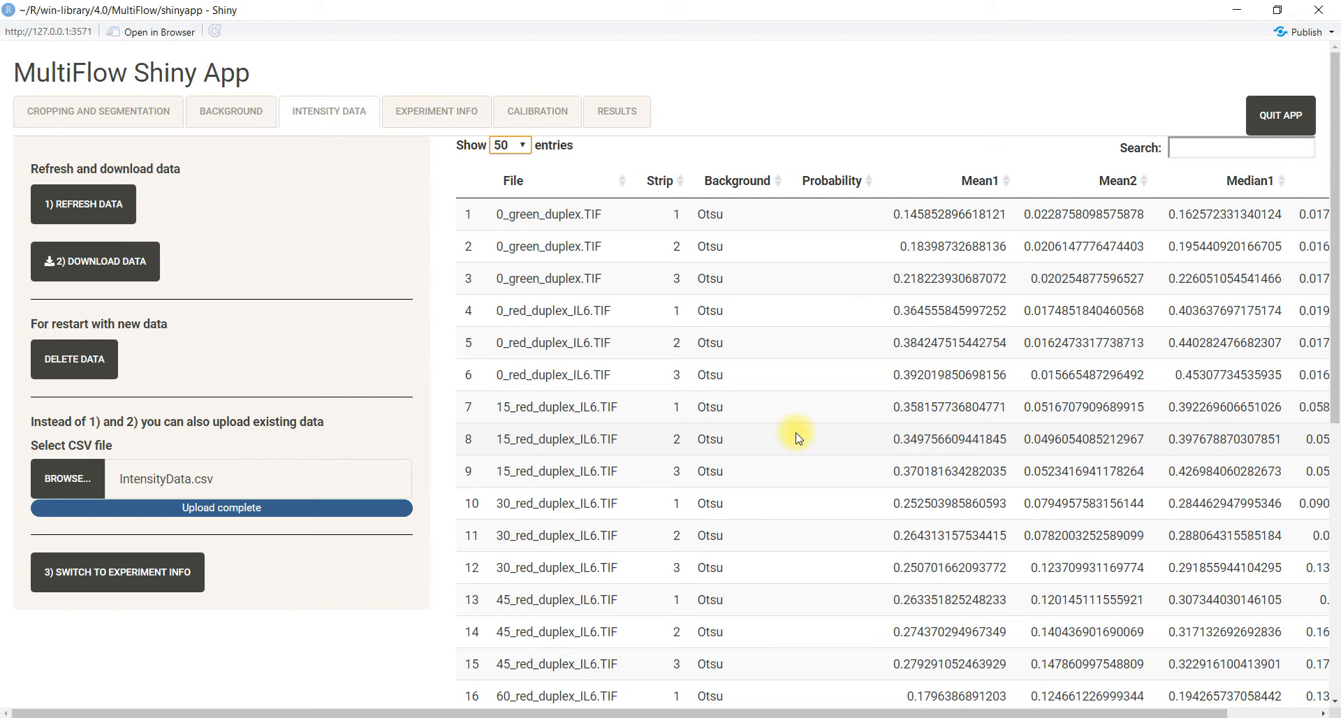
scroll(799, 438, "down", 7)
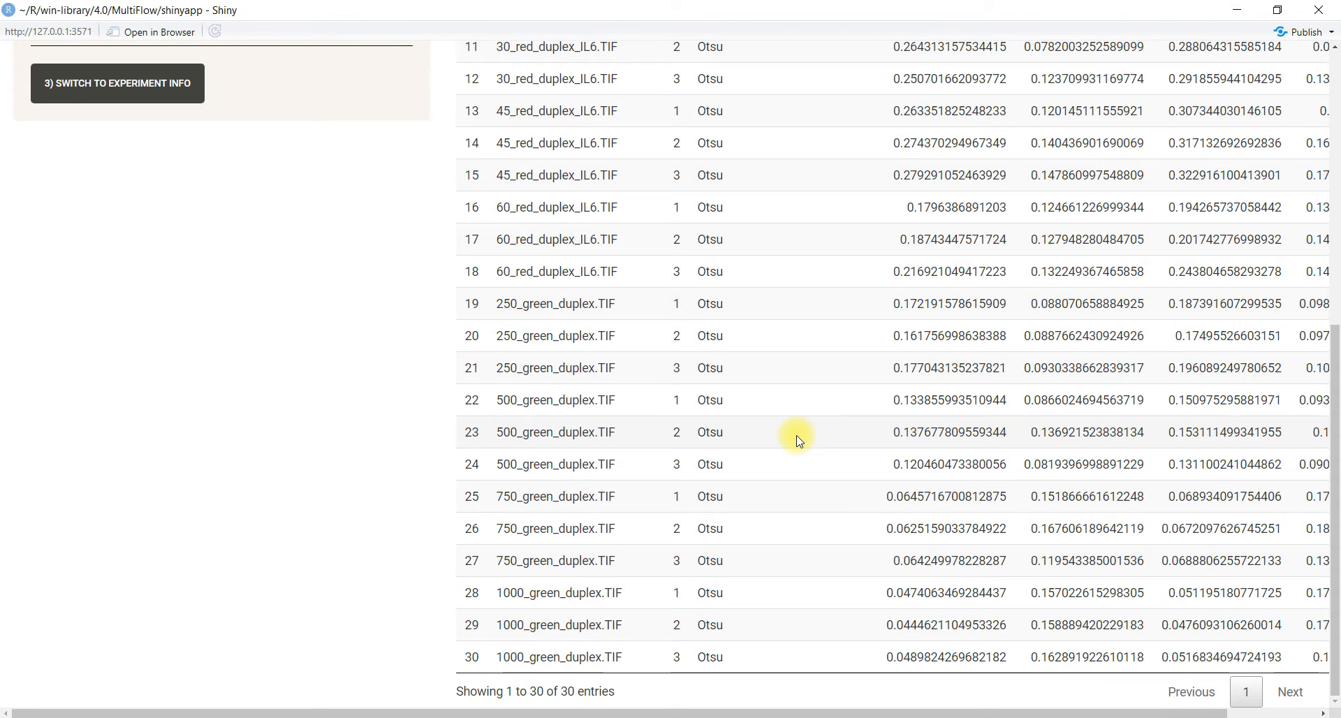
scroll(798, 437, "up", 7)
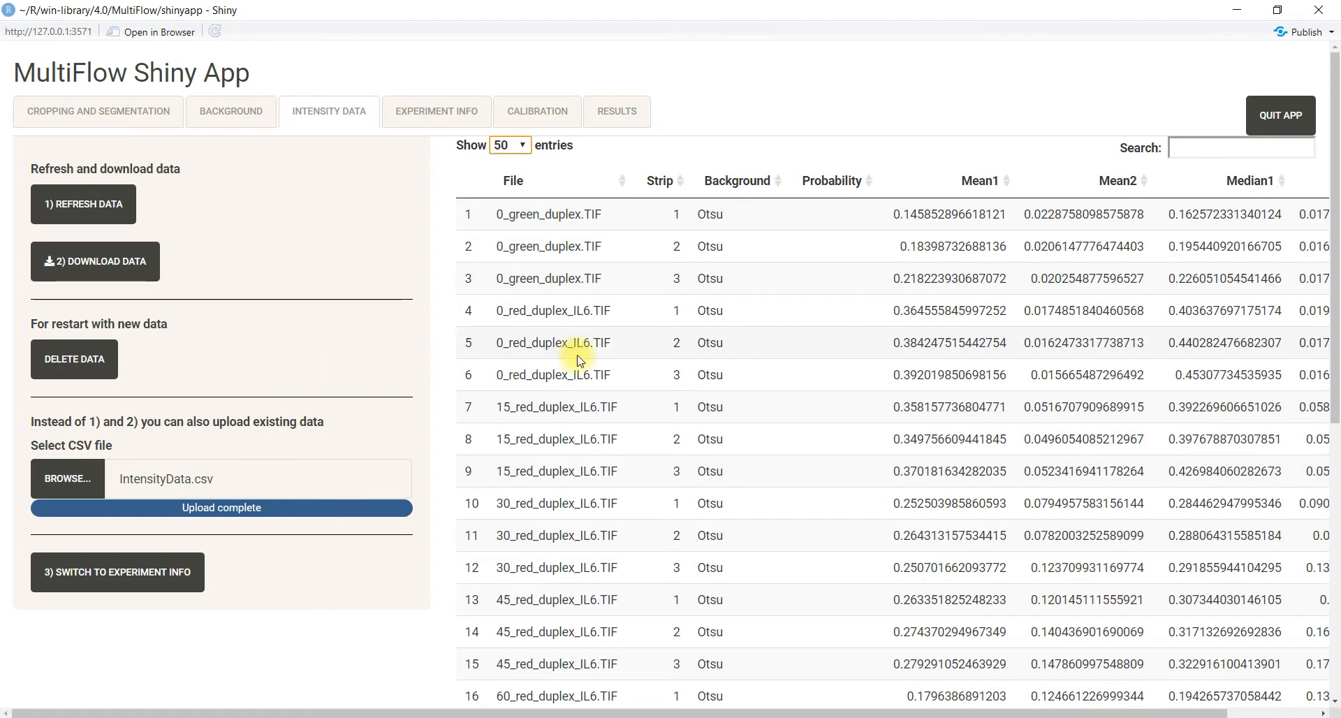
Upload Experiment_Duplex_CRP_IL6.csv as the experiment info and compare its file names with the intensity data.
left_click(118, 584)
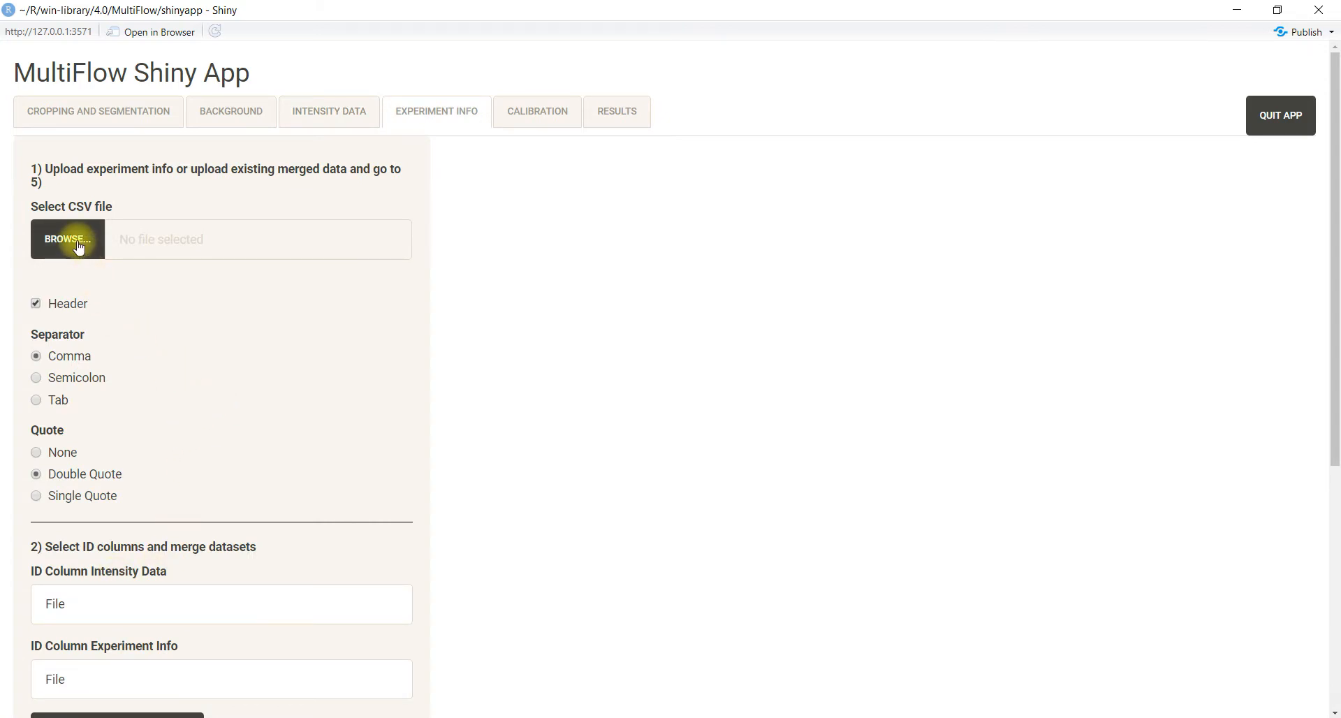
left_click(78, 247)
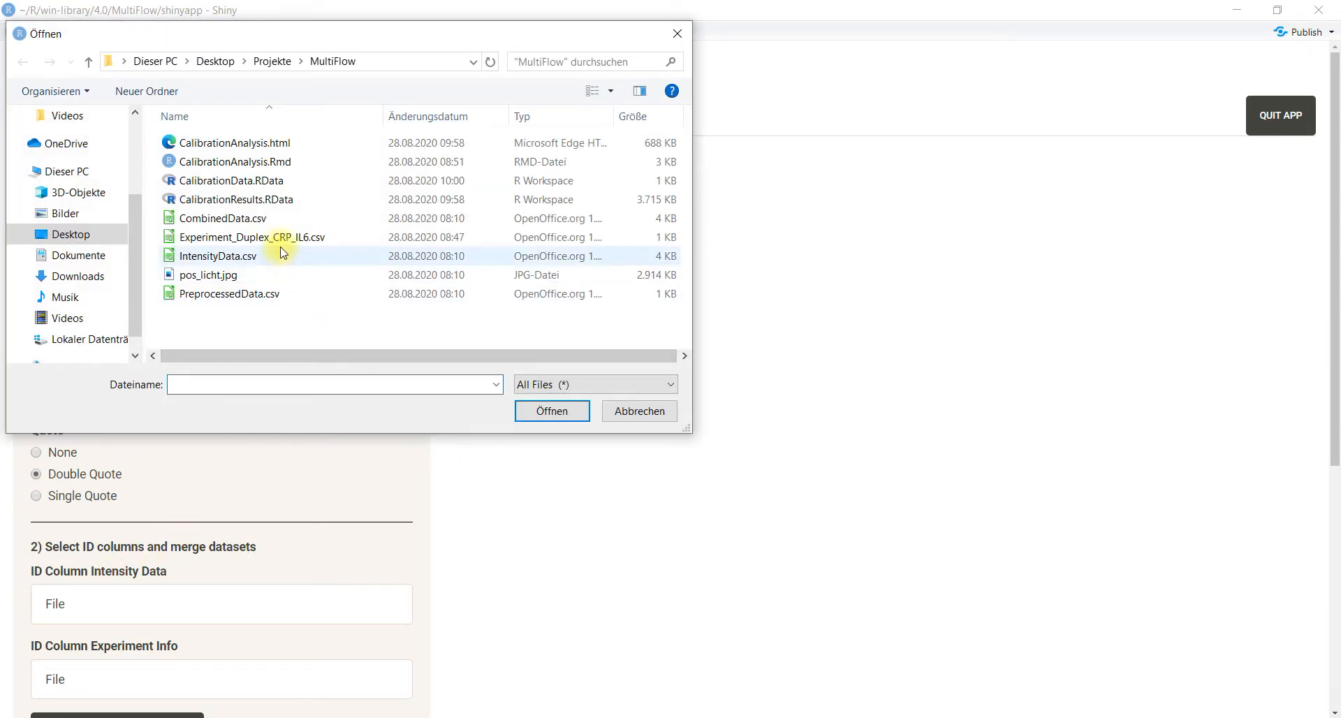
left_click(286, 238)
left_click(549, 411)
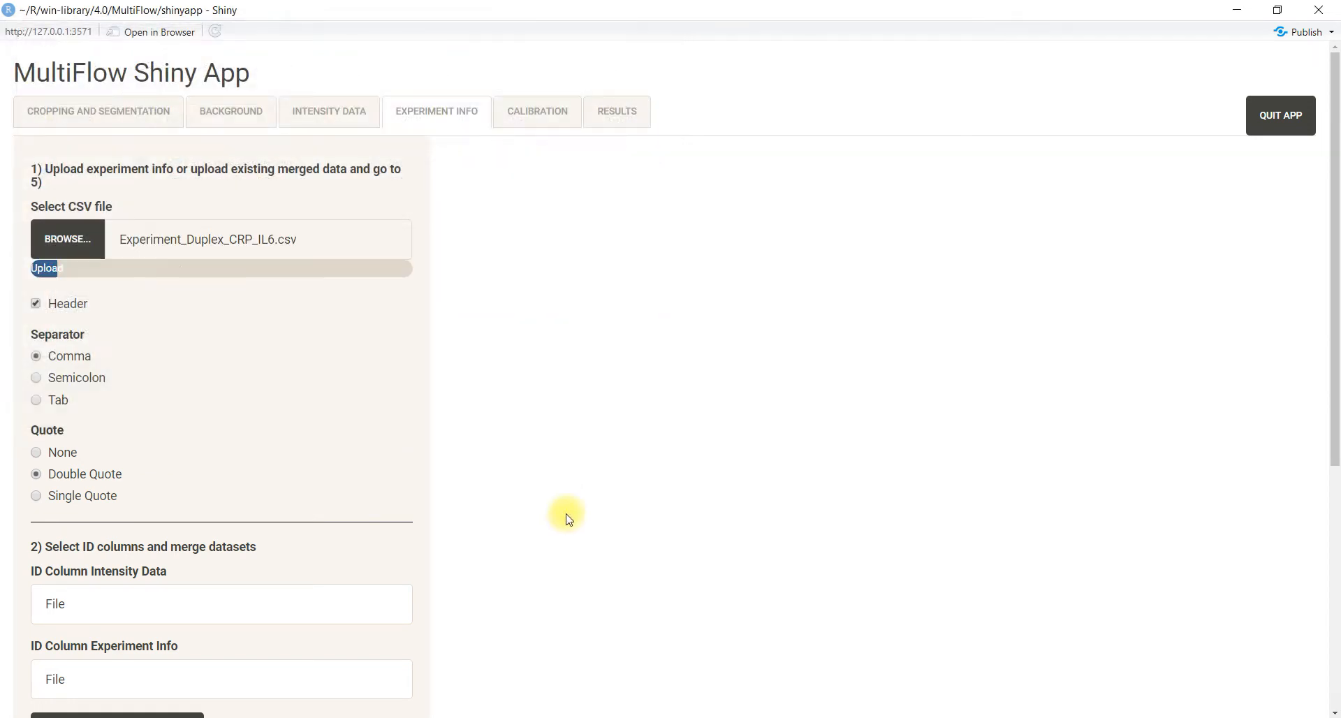
left_click(348, 116)
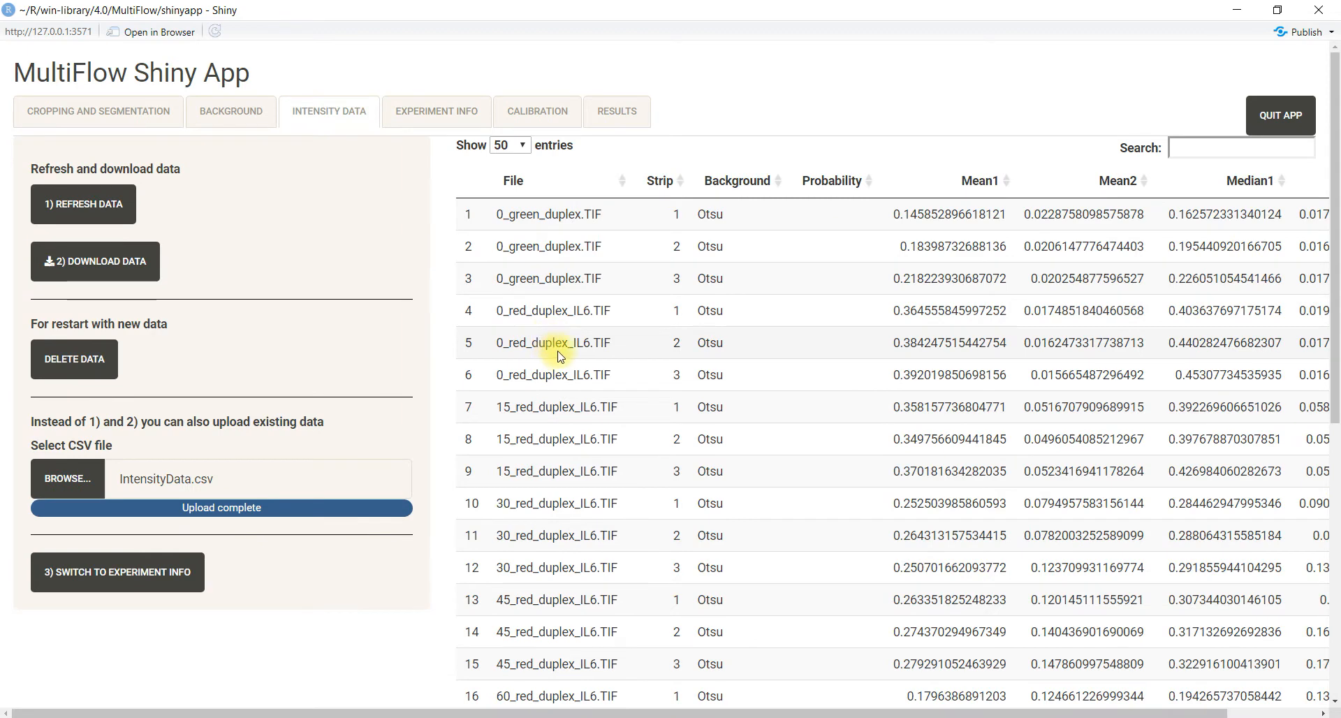
left_click(440, 113)
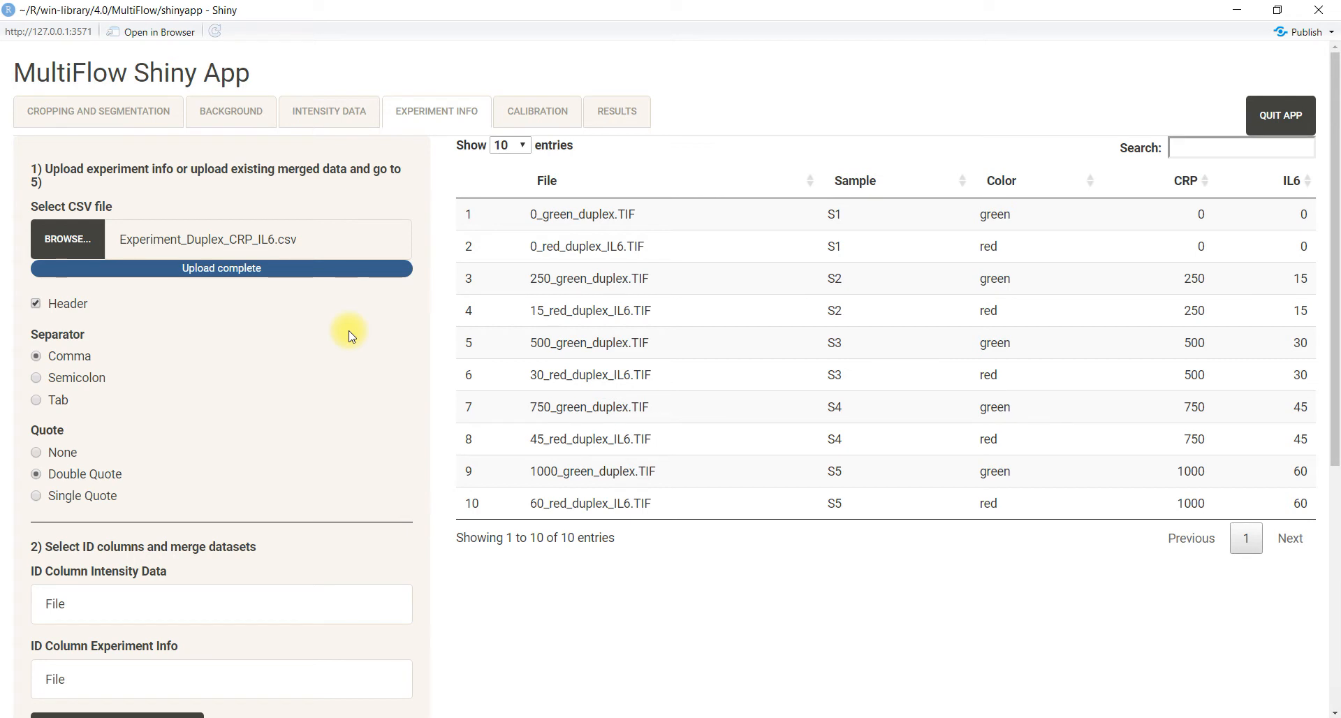
Merge the experiment info with the intensity data using File as the ID column in both datasets.
scroll(349, 333, "down", 1)
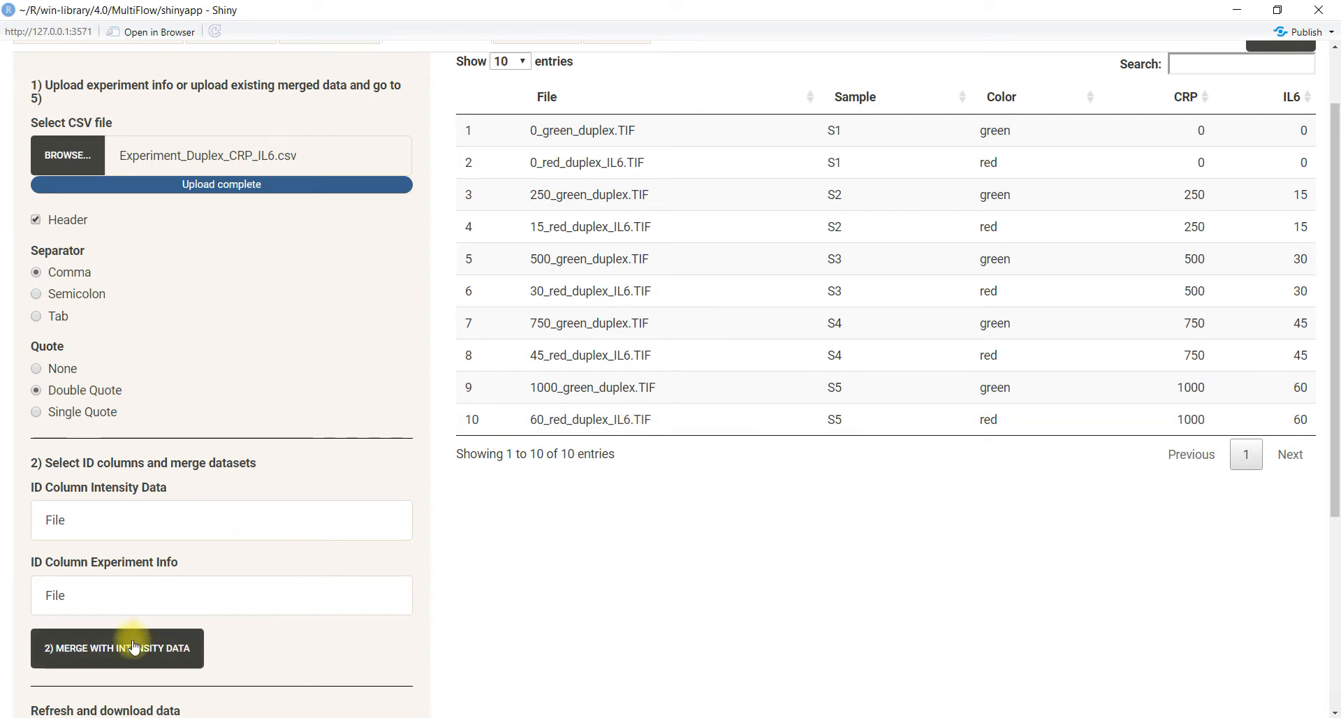
scroll(362, 556, "down", 1)
left_click(188, 563)
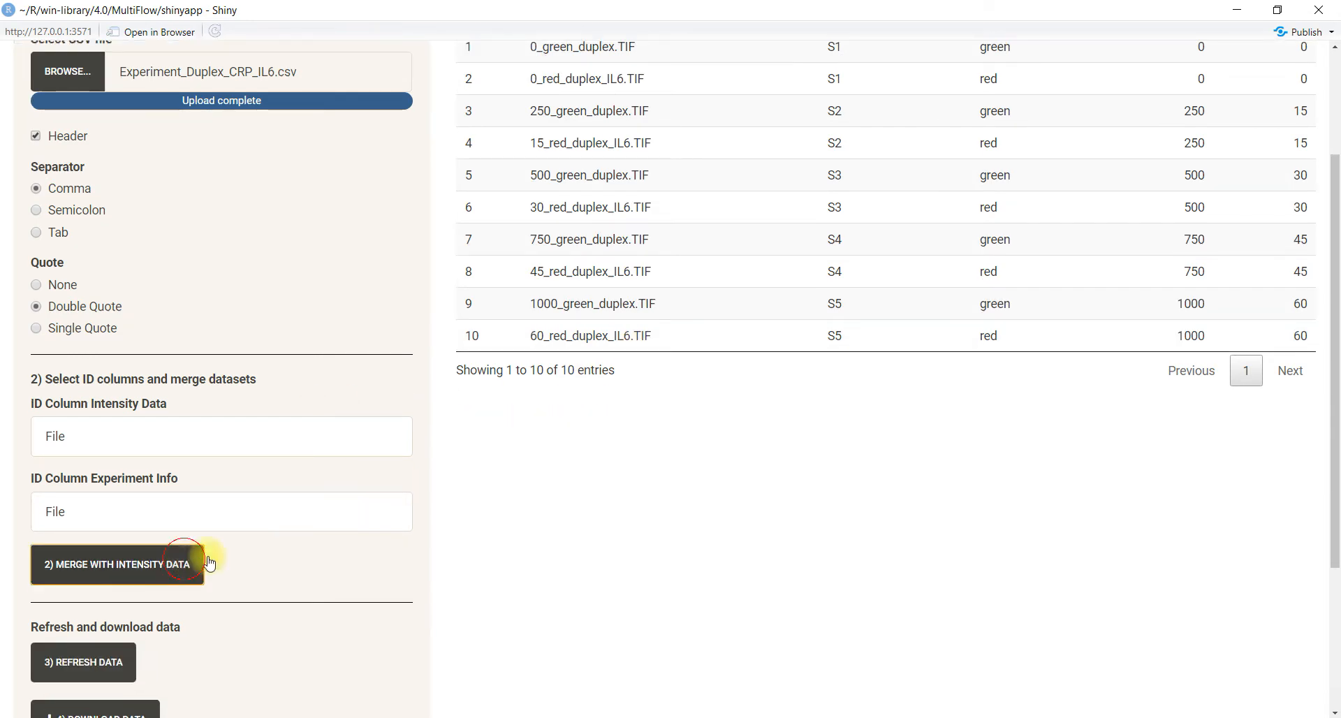
scroll(806, 358, "up", 2)
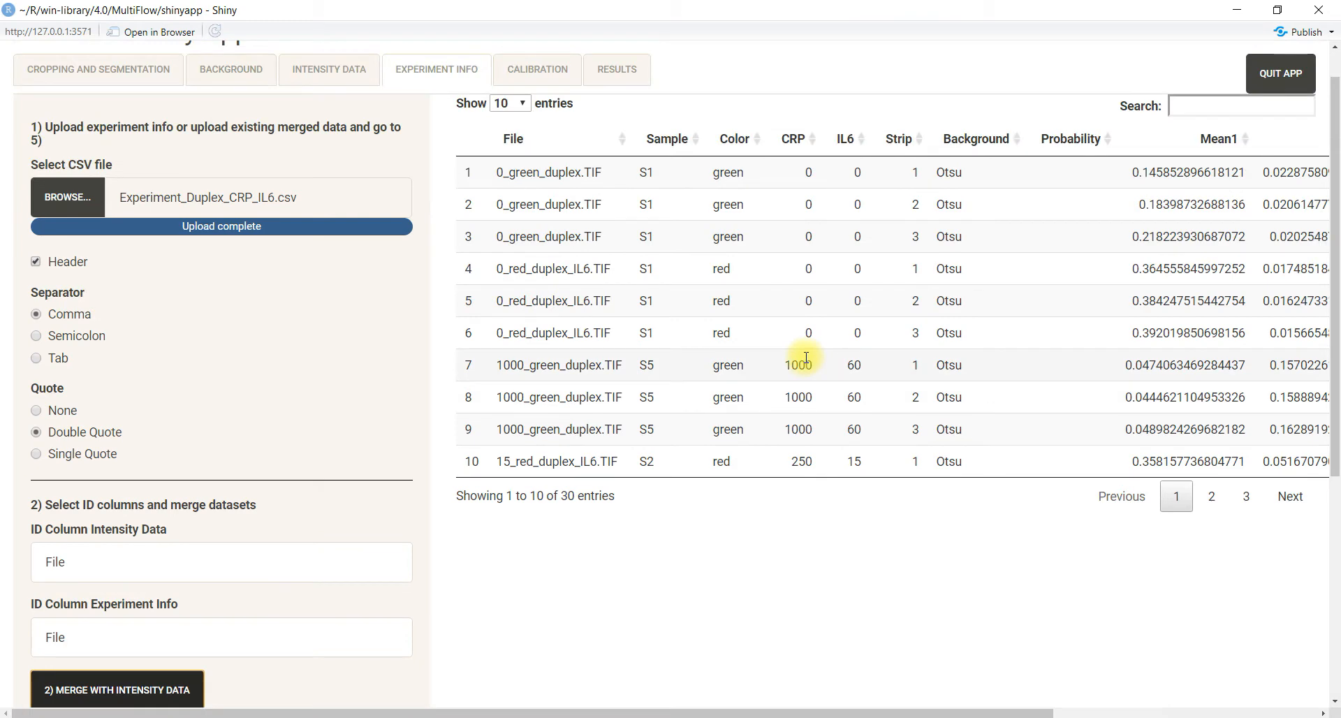
Show 50 entries in the merged data table and look through its rows and columns.
left_click(518, 103)
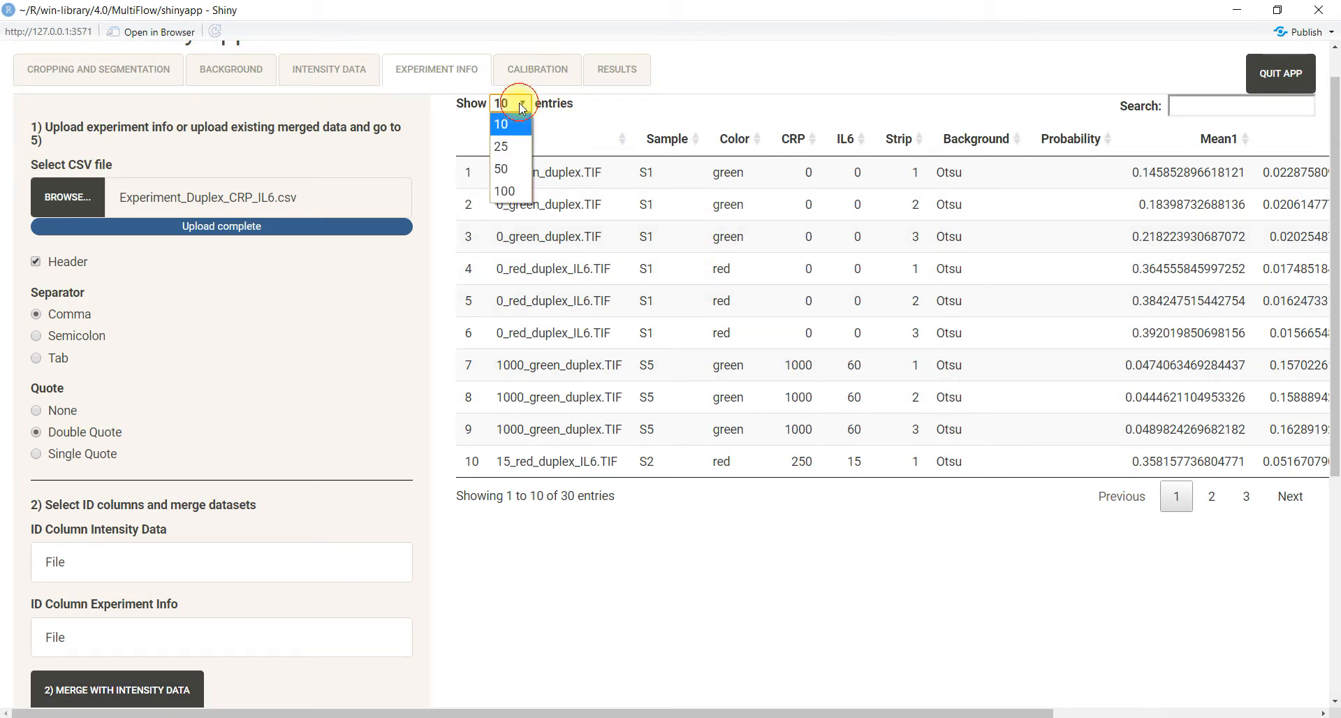
left_click(516, 169)
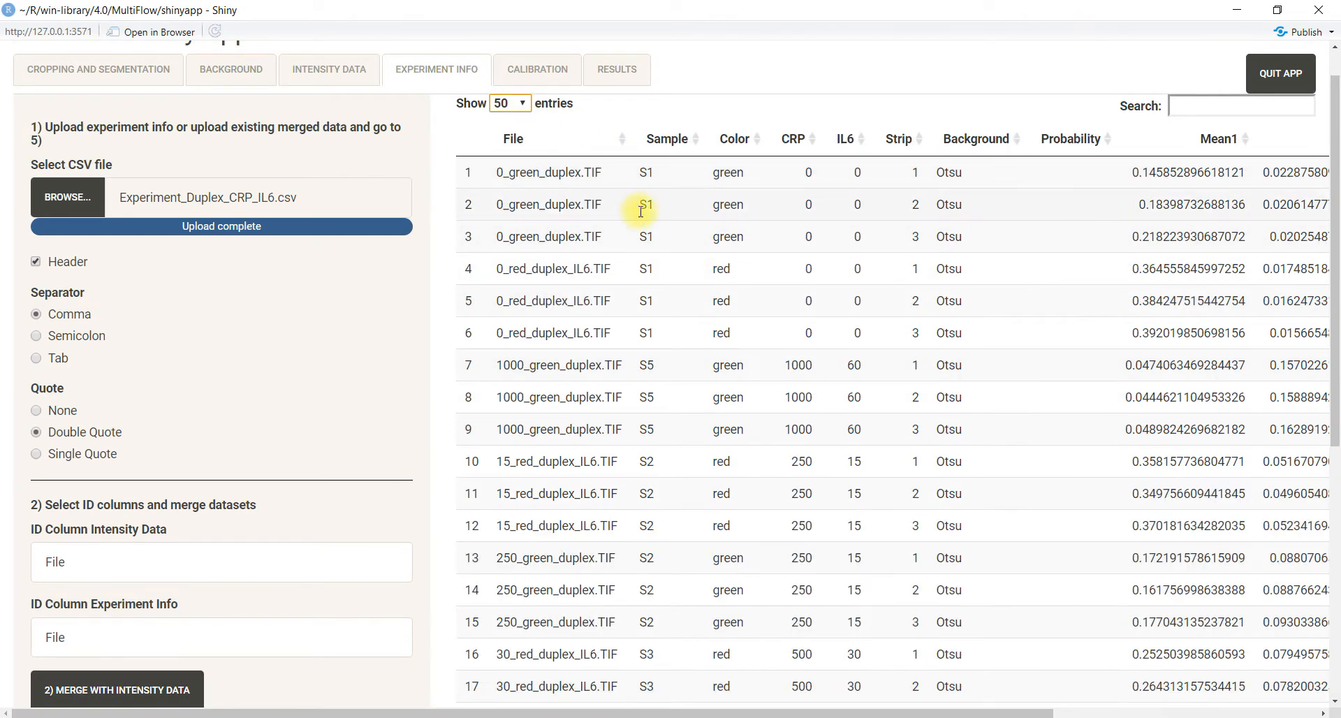
scroll(649, 281, "down", 1)
scroll(648, 281, "up", 2)
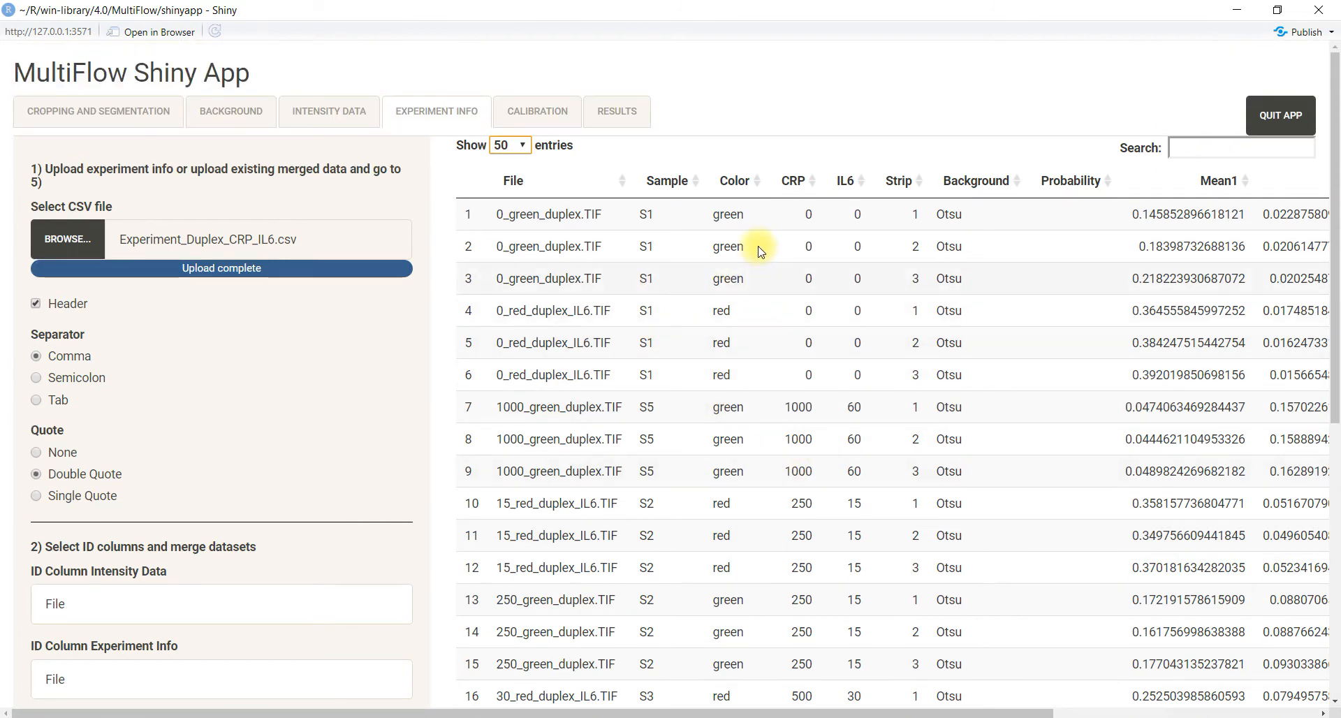
left_click_drag(899, 713, 824, 709)
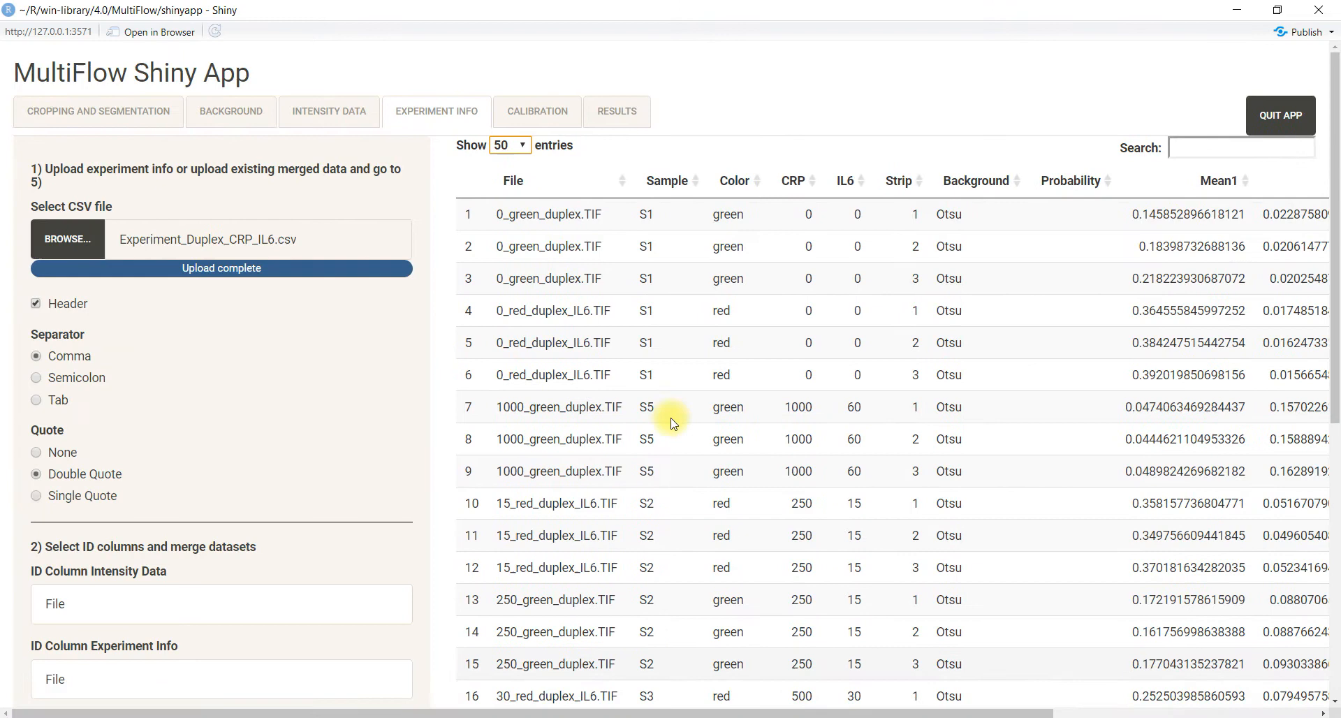
scroll(260, 356, "down", 5)
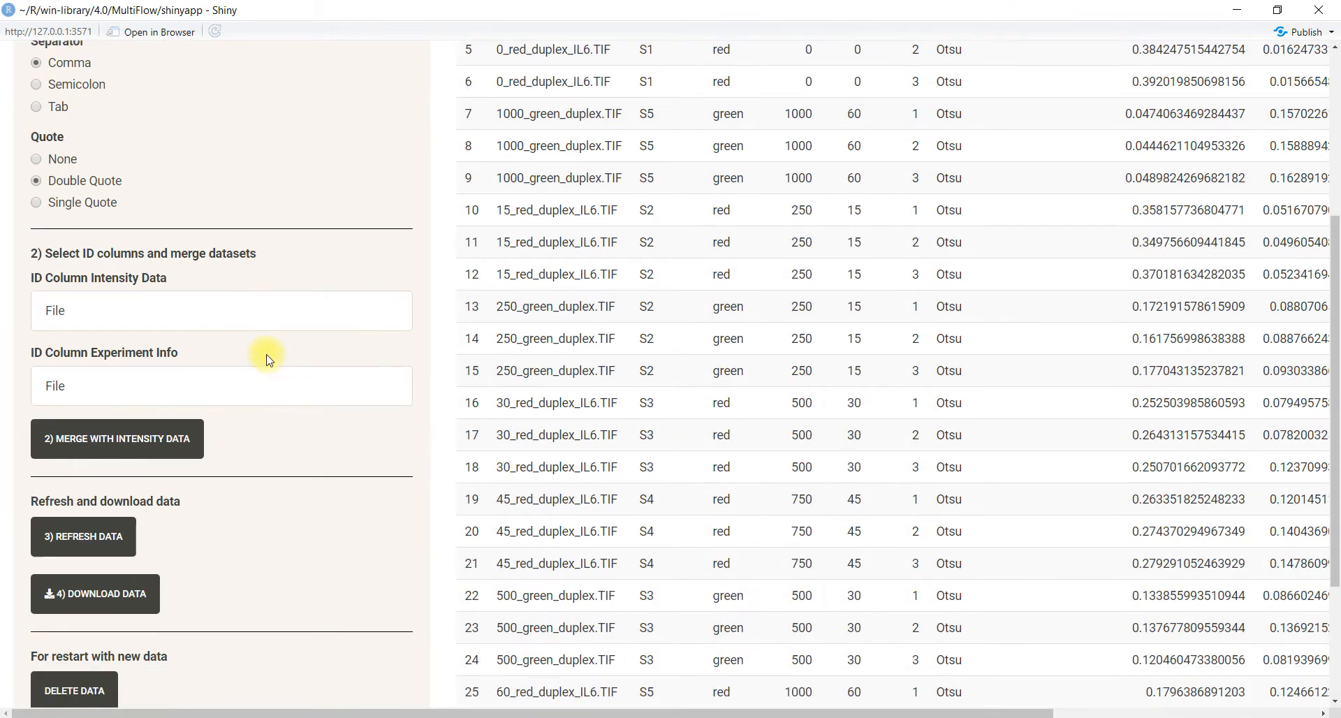
scroll(269, 359, "down", 1)
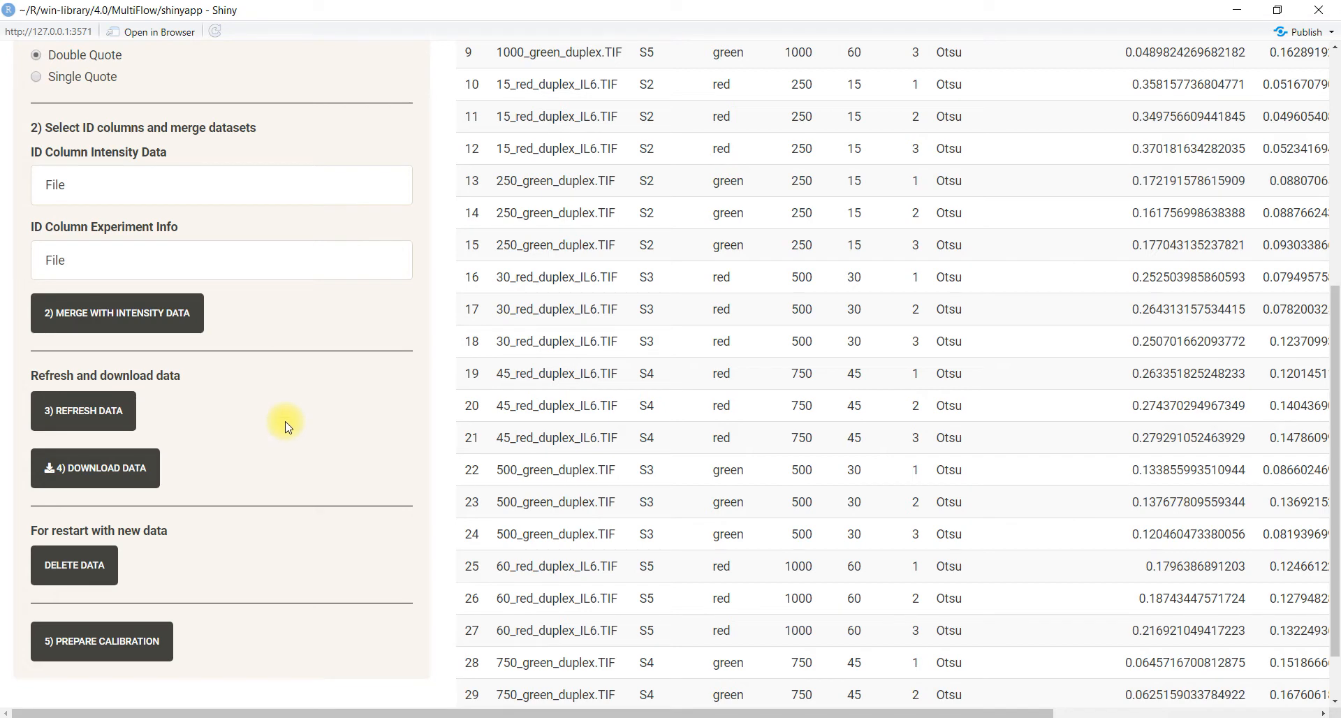
Refresh the merged data, then start downloading it as CombinedData.csv and cancel the save.
left_click(102, 426)
scroll(815, 382, "up", 3)
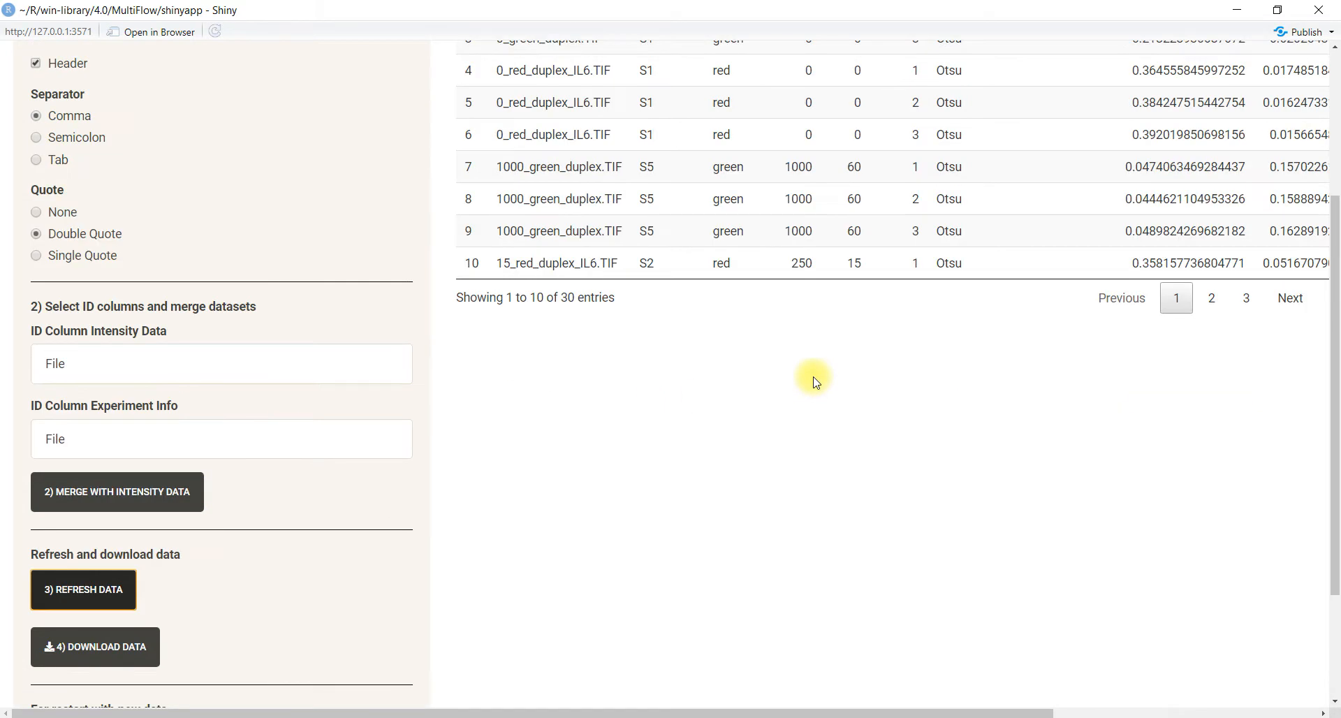
scroll(816, 382, "up", 2)
scroll(759, 359, "down", 5)
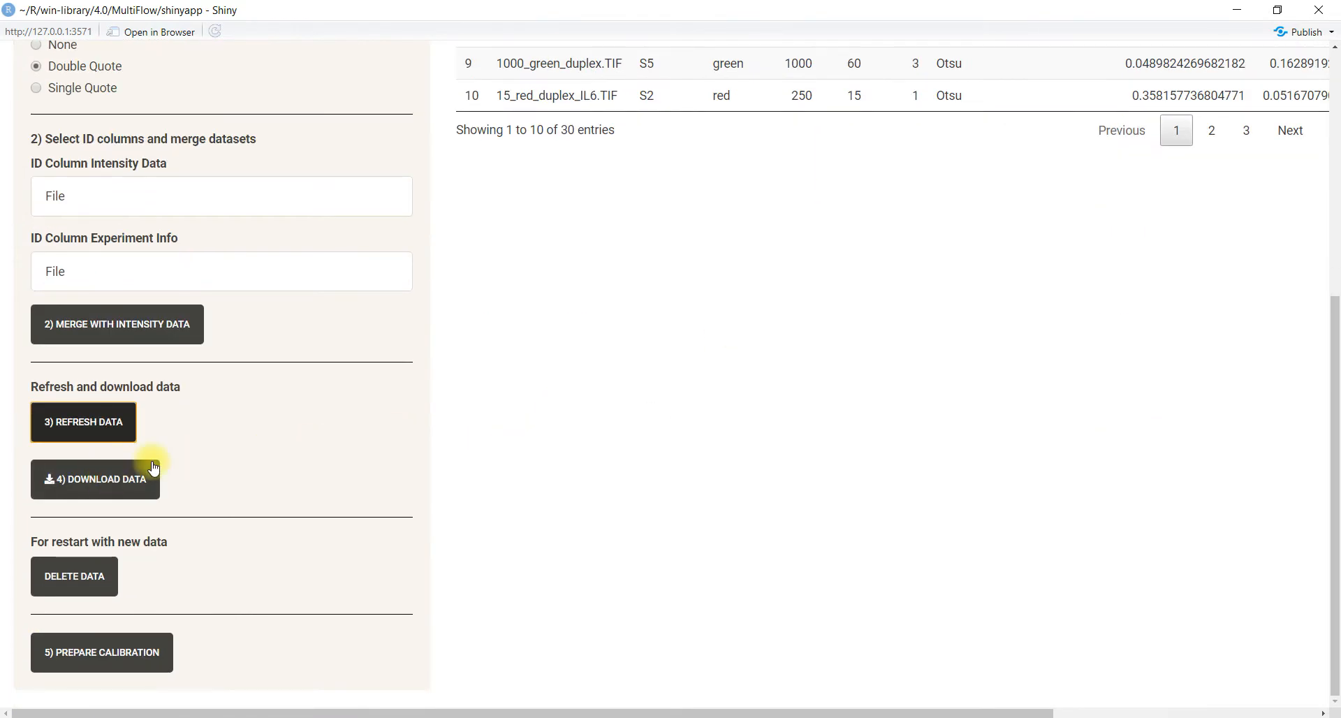
left_click(135, 477)
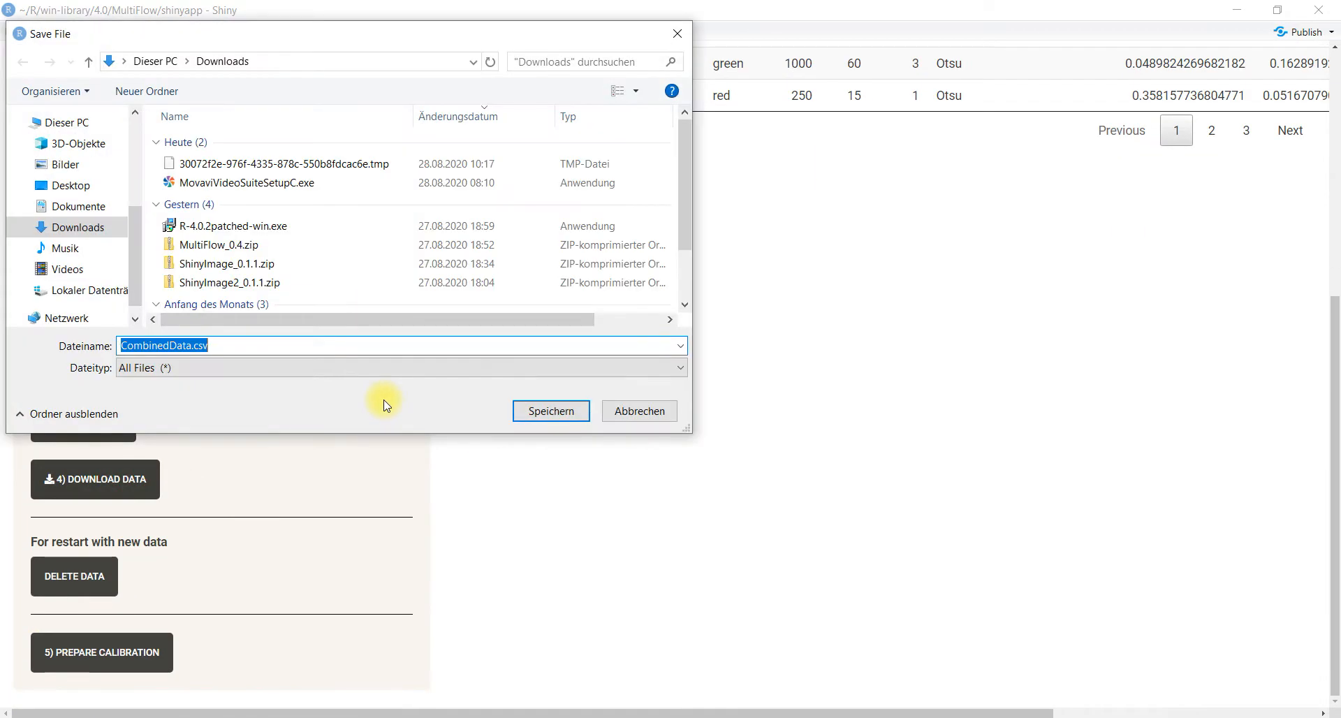
left_click(639, 410)
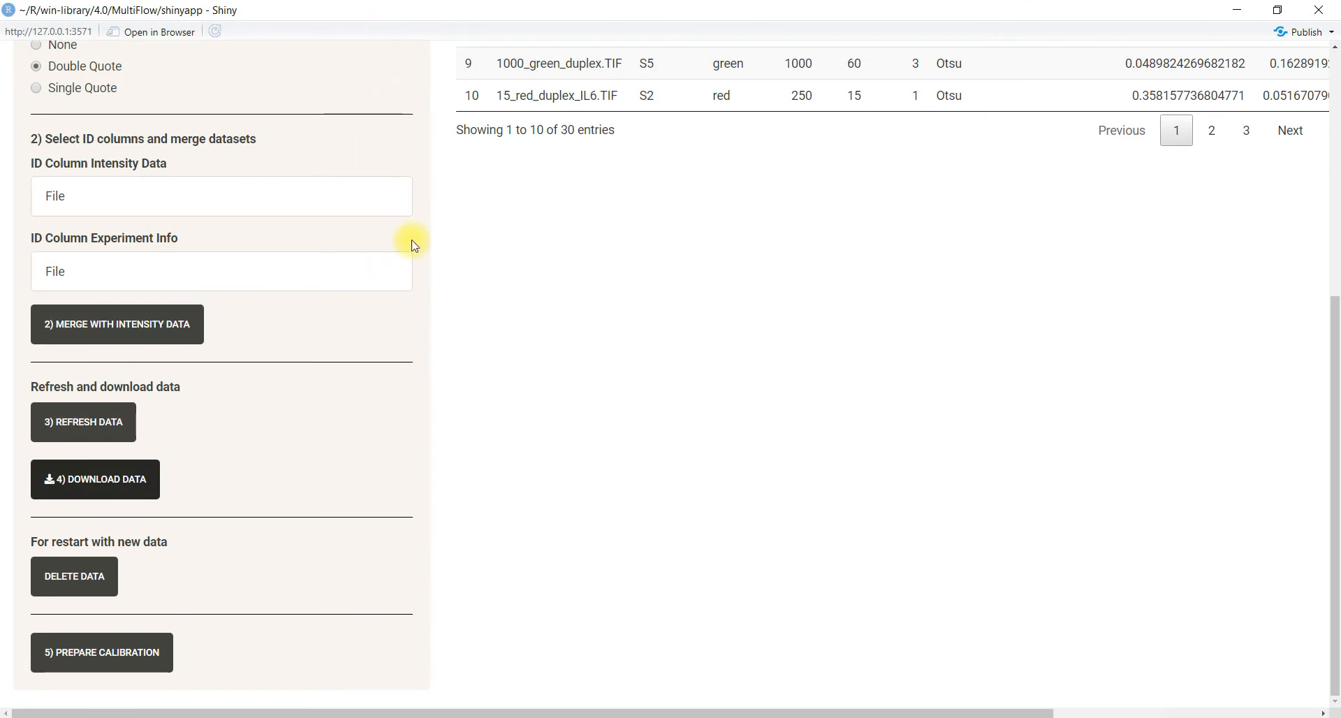
Delete the merged data for a restart and refresh the experiment info table.
left_click(67, 585)
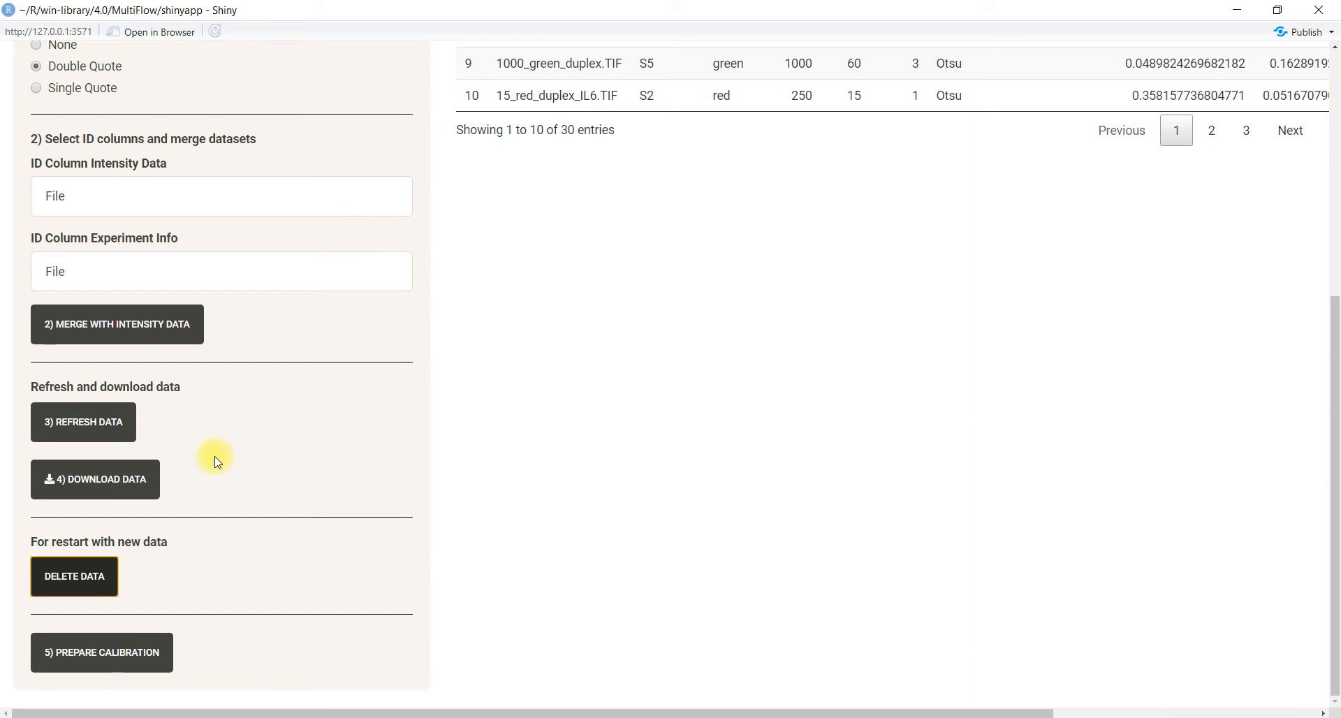
left_click(112, 422)
scroll(631, 407, "up", 5)
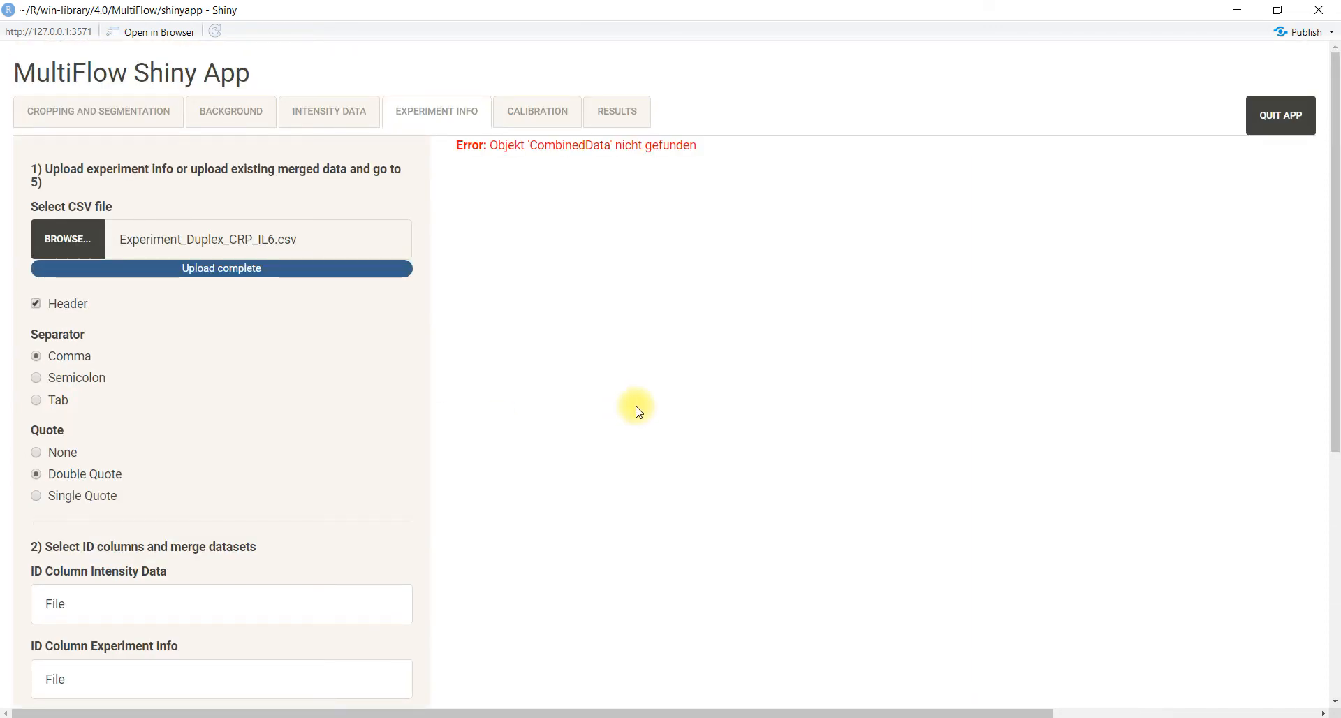
Check the intensity data, then upload Experiment_Duplex_CRP_IL6.csv again as the experiment info from Desktop > Projekte > MultiFlow.
left_click(321, 114)
left_click(413, 112)
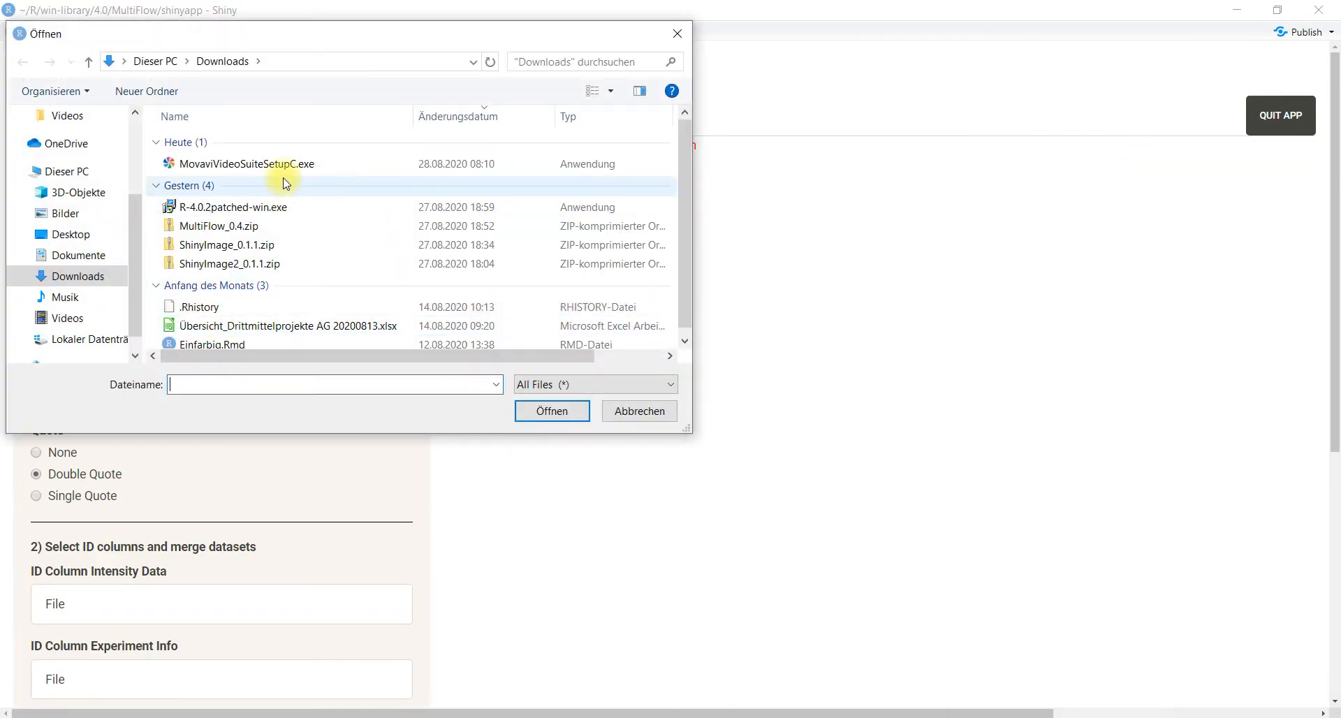
scroll(103, 227, "up", 3)
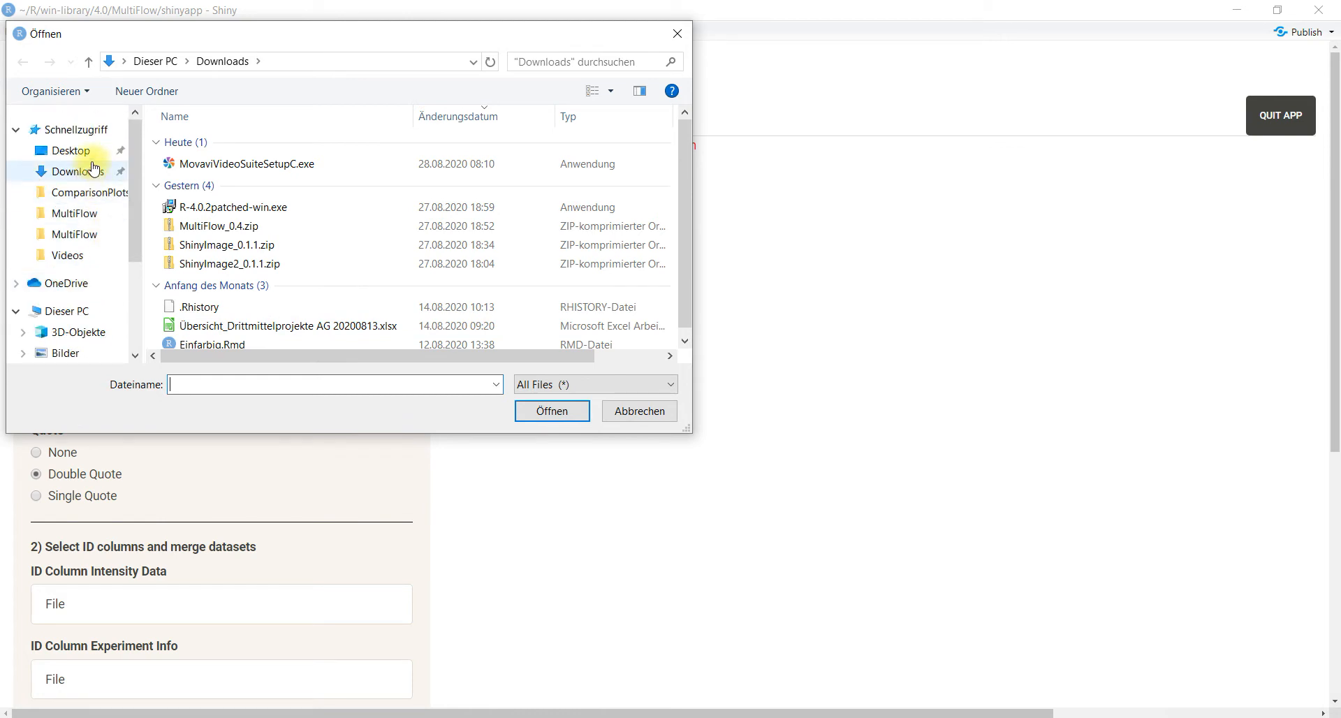
left_click(92, 159)
double_click(218, 179)
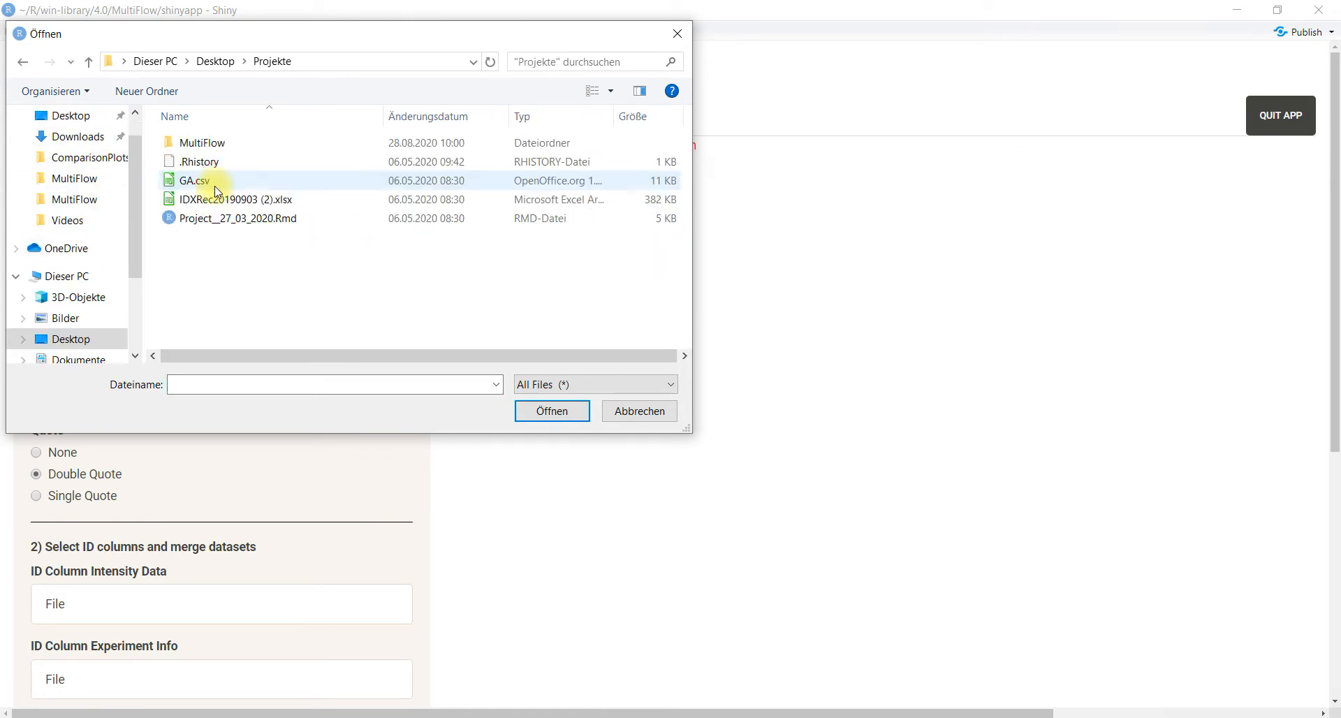
double_click(218, 151)
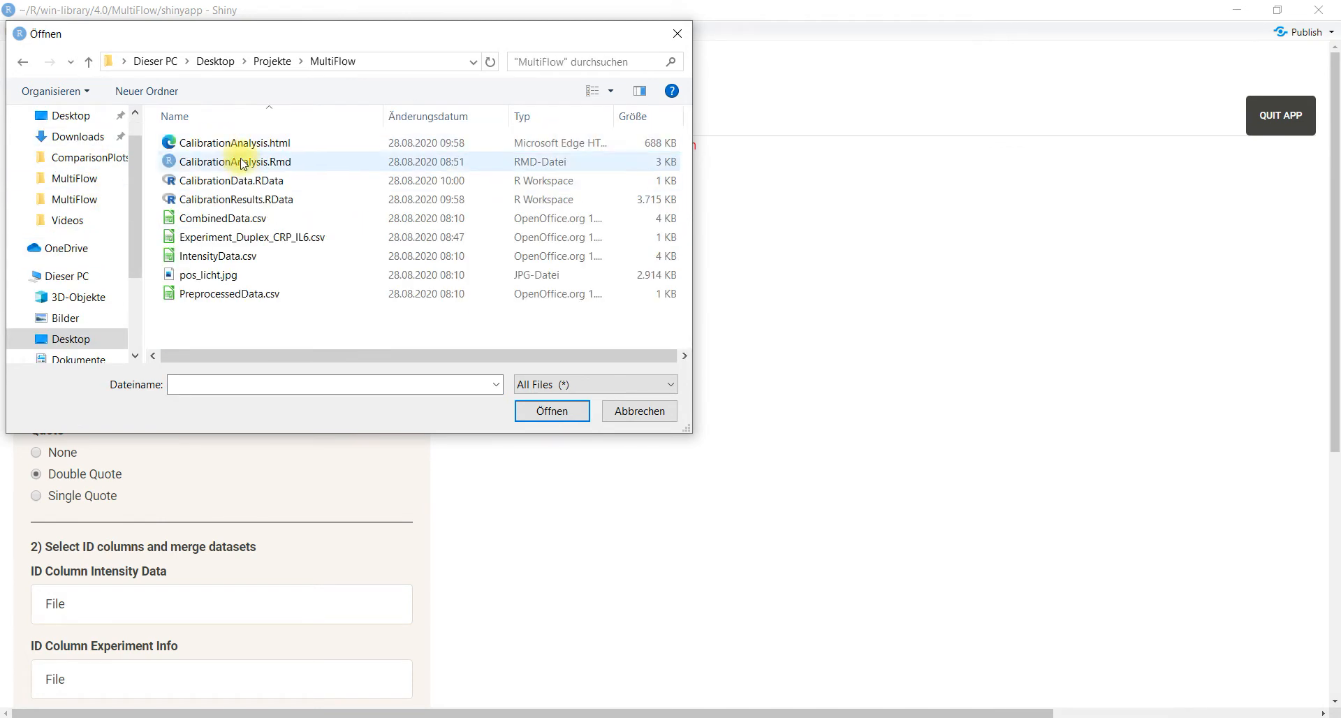
left_click(241, 236)
left_click(566, 411)
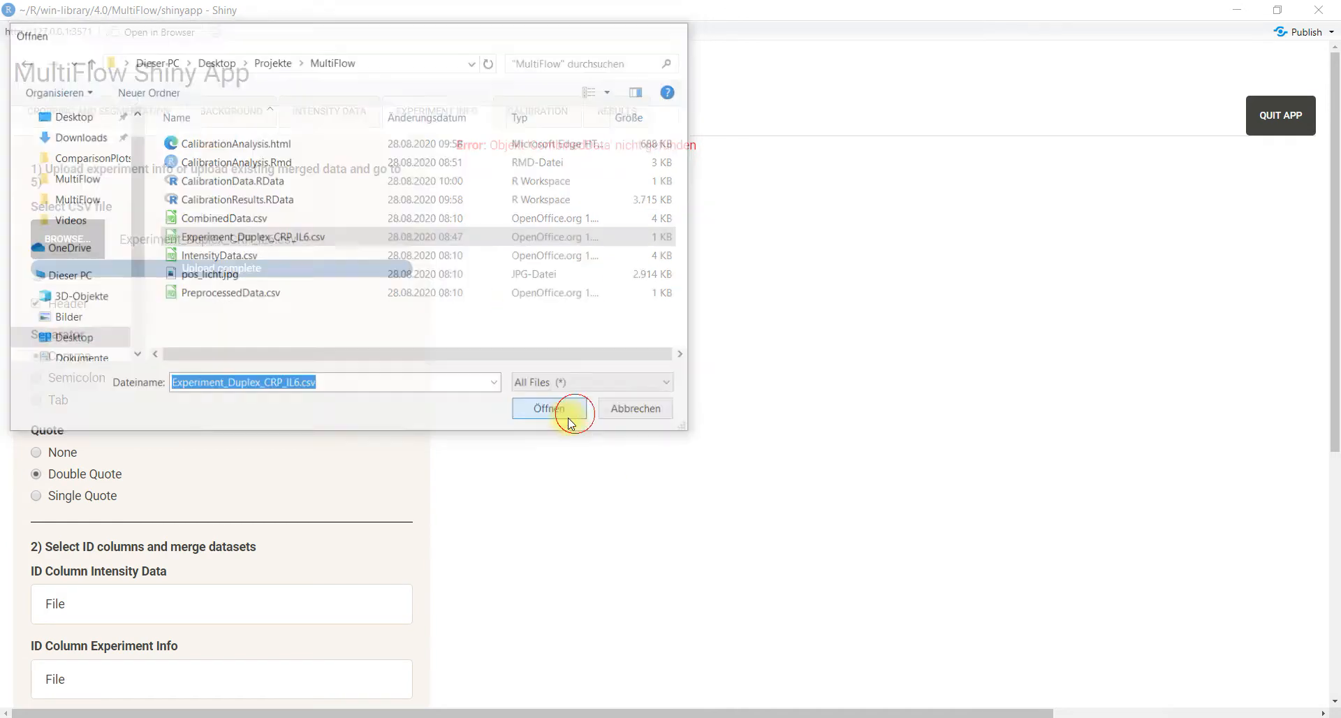
Merge the re-uploaded experiment info with the intensity data by the File ID columns.
scroll(389, 455, "down", 2)
left_click(164, 577)
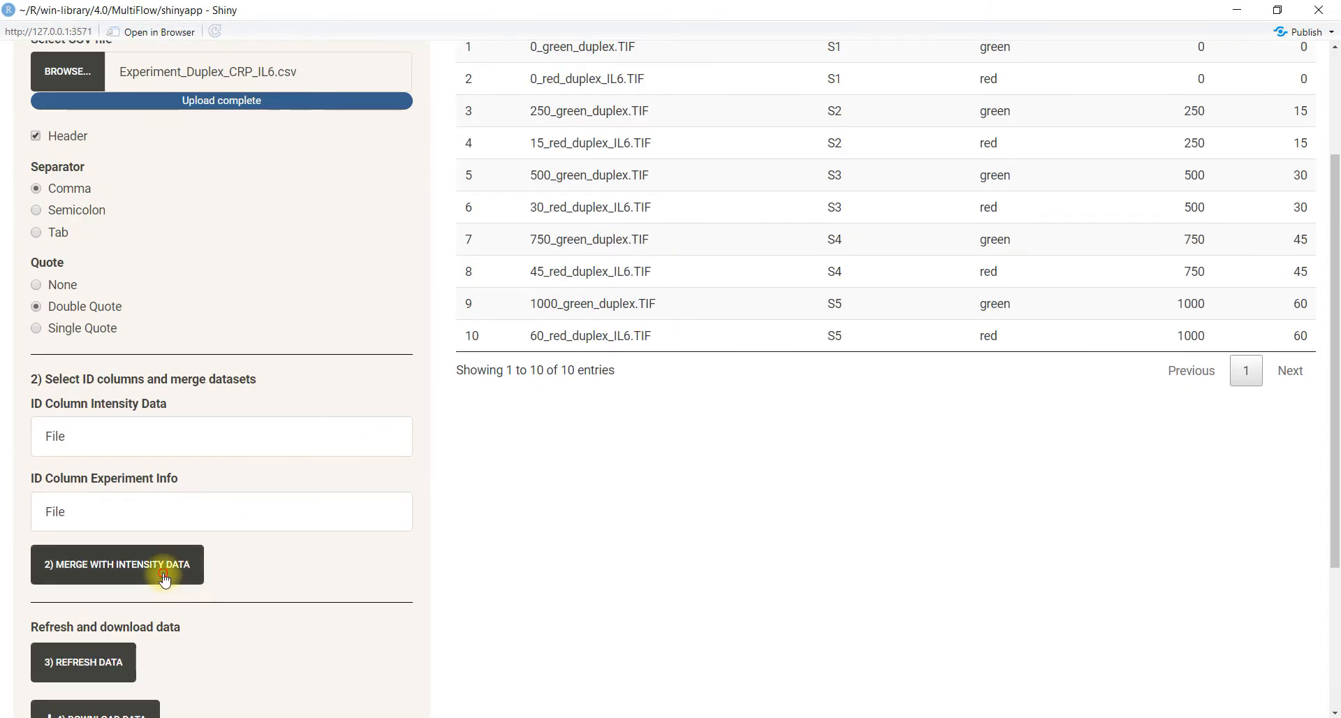
scroll(350, 479, "down", 6)
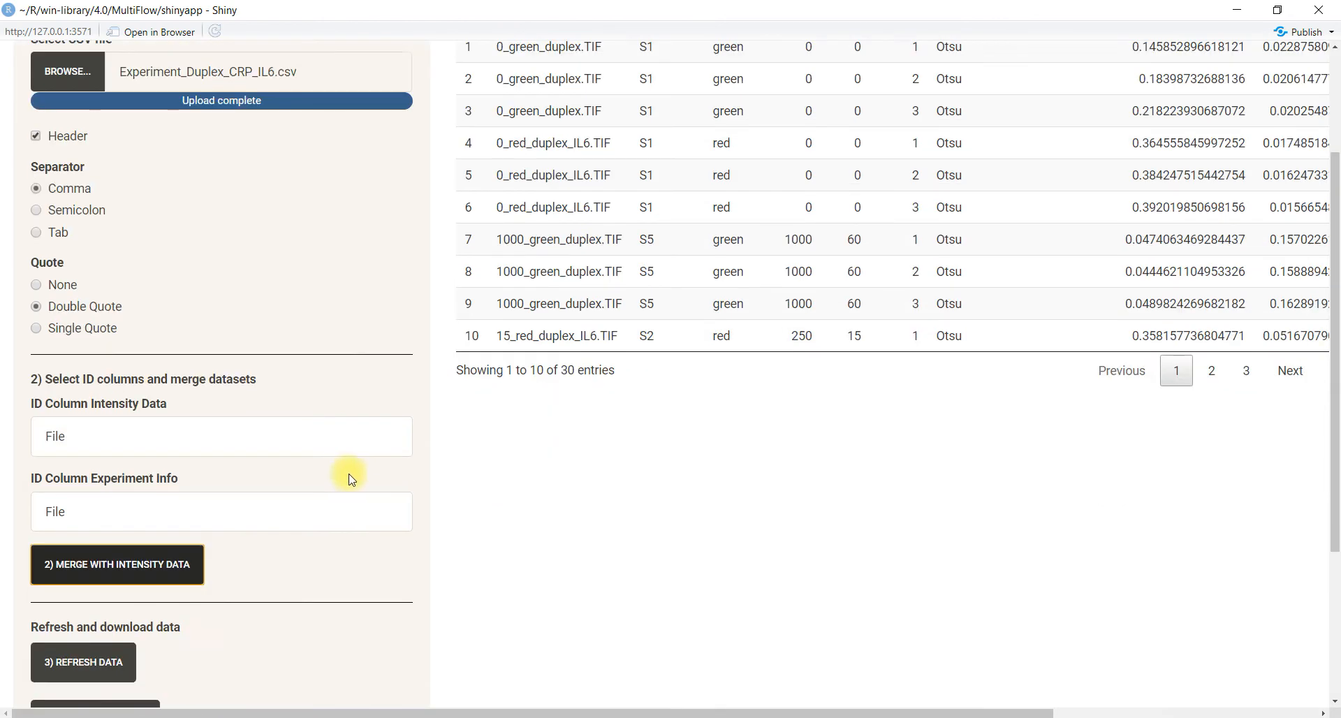
Prepare the calibration from the merged intensity and experiment data.
scroll(341, 479, "down", 1)
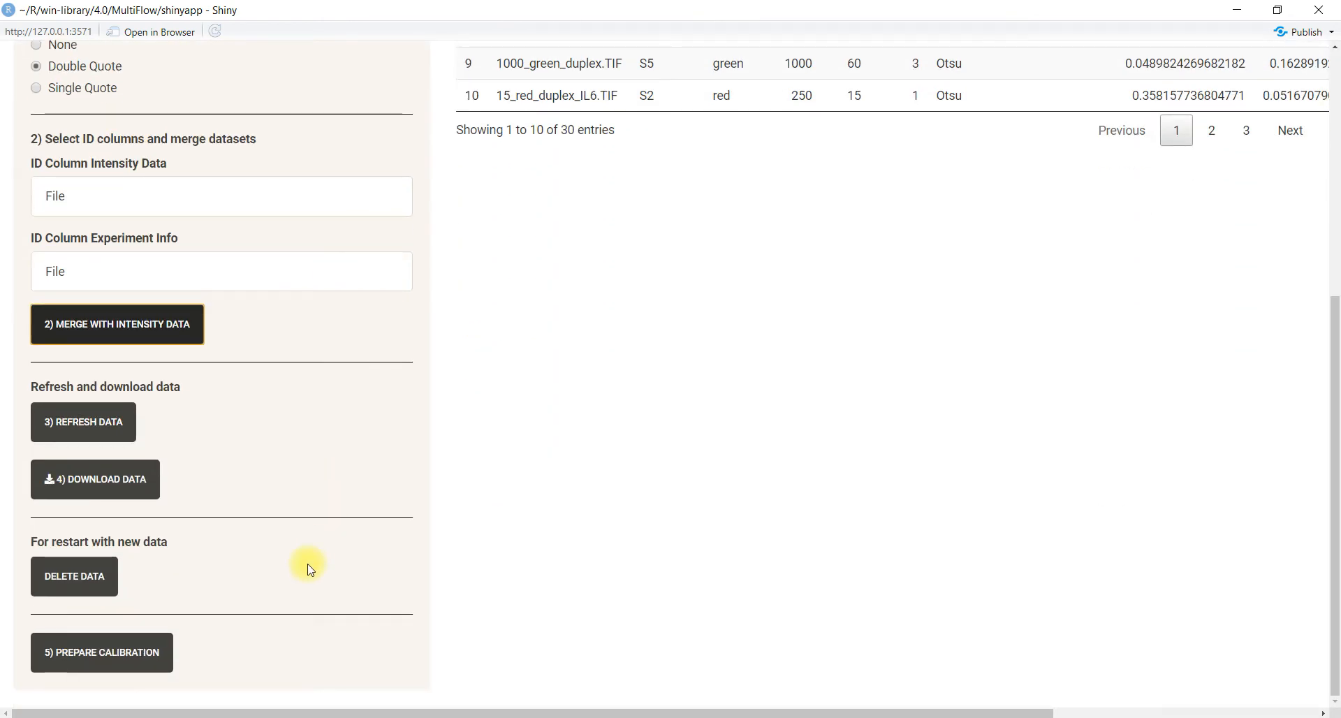
left_click(142, 655)
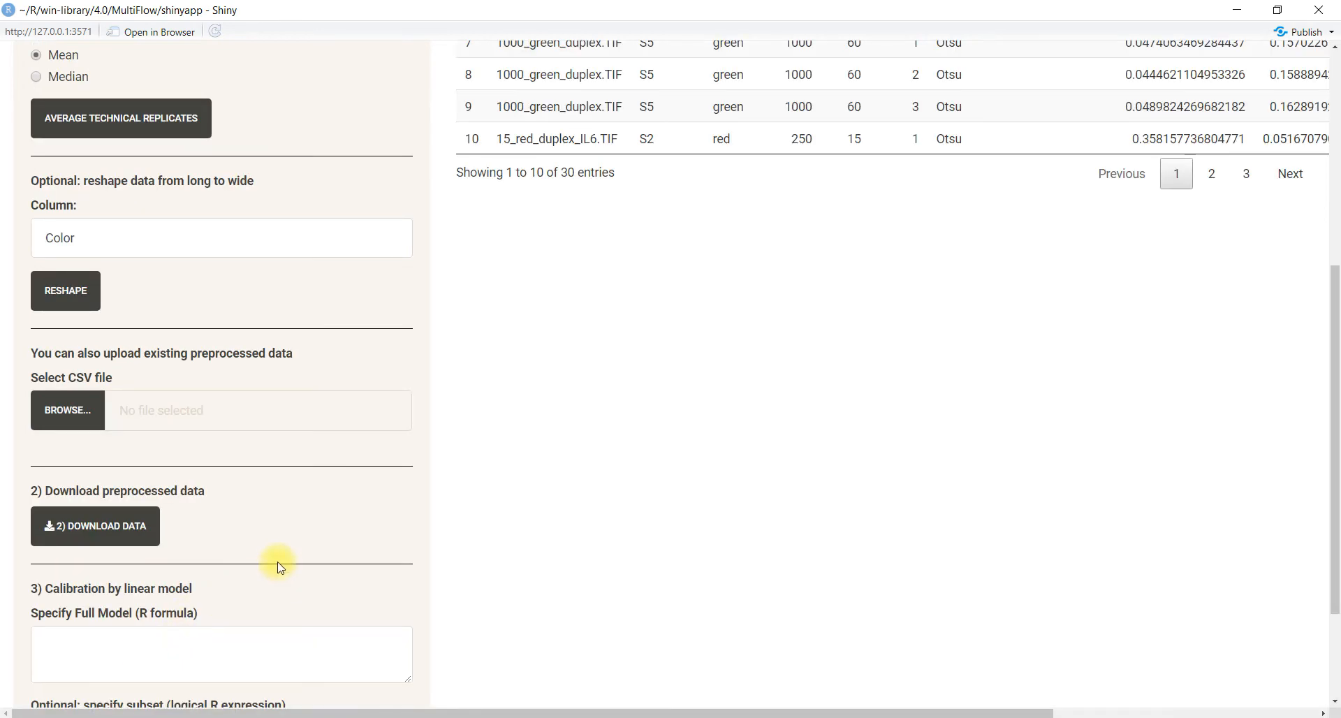
scroll(277, 566, "up", 6)
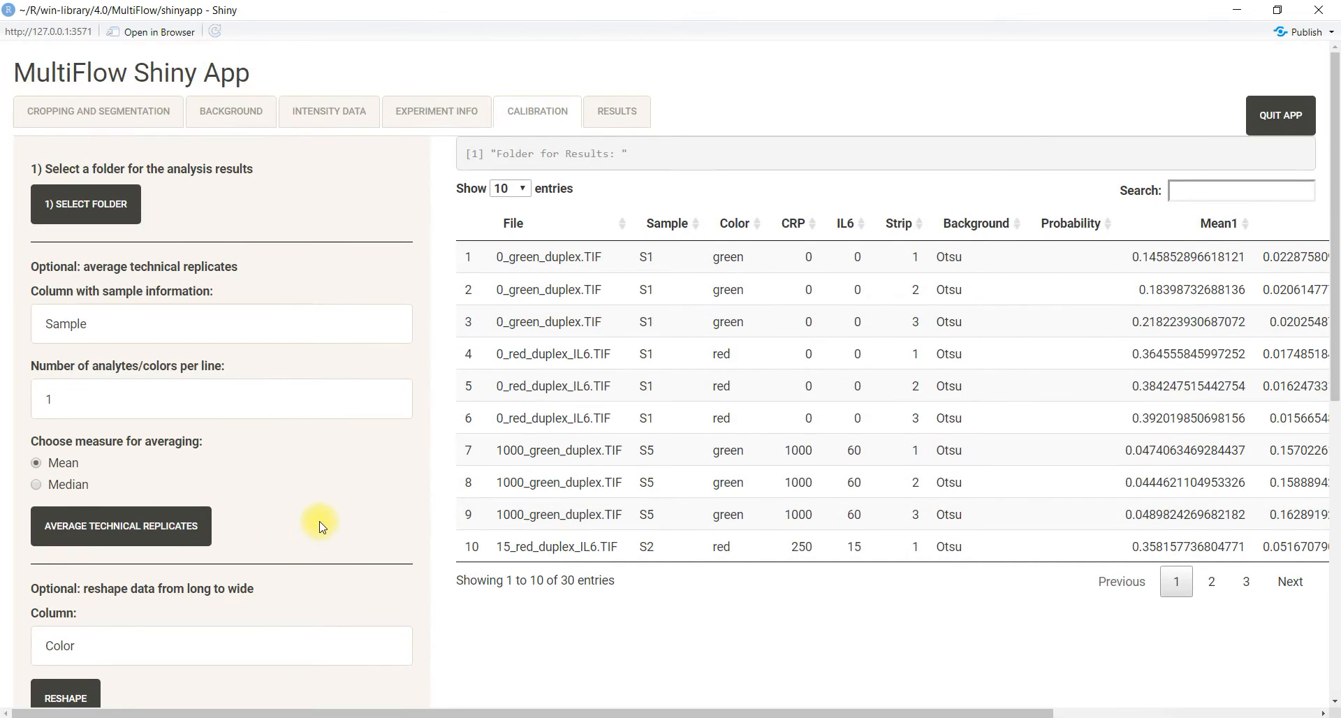
Choose Desktop > Projekte > MultiFlow as the folder for the analysis results.
left_click(126, 216)
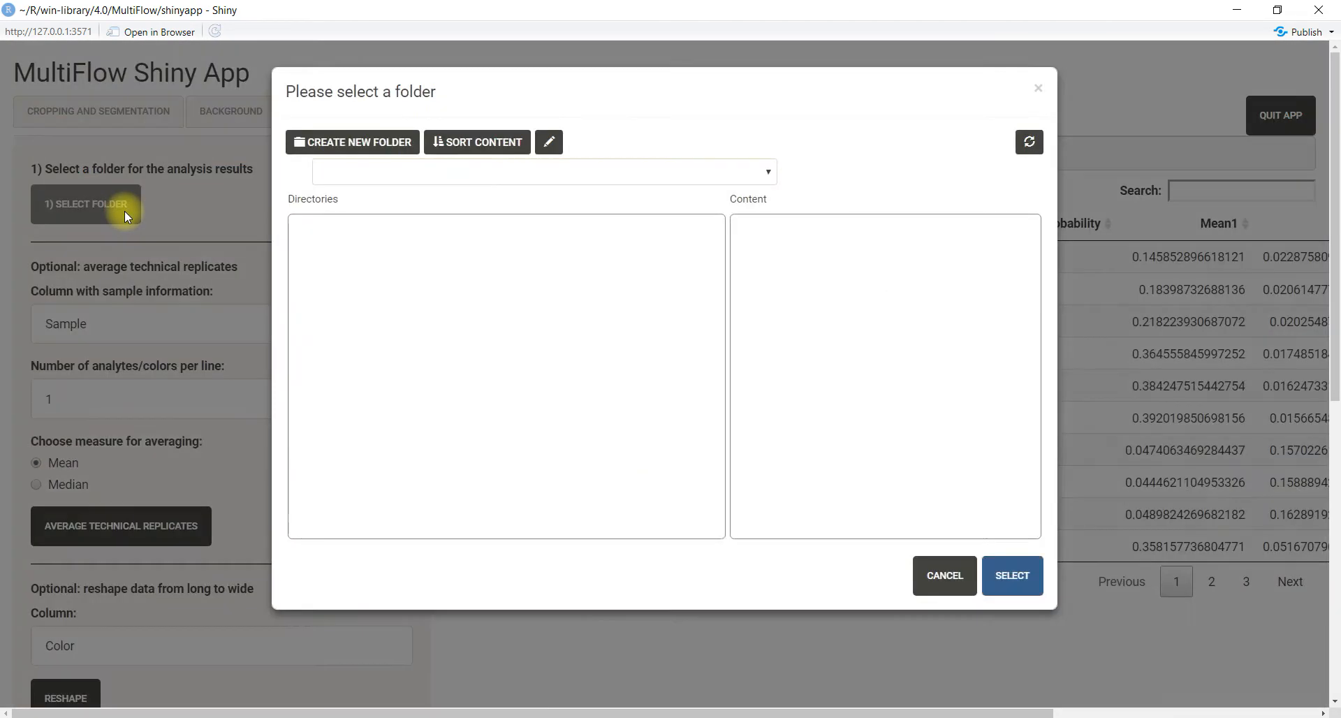
left_click(315, 364)
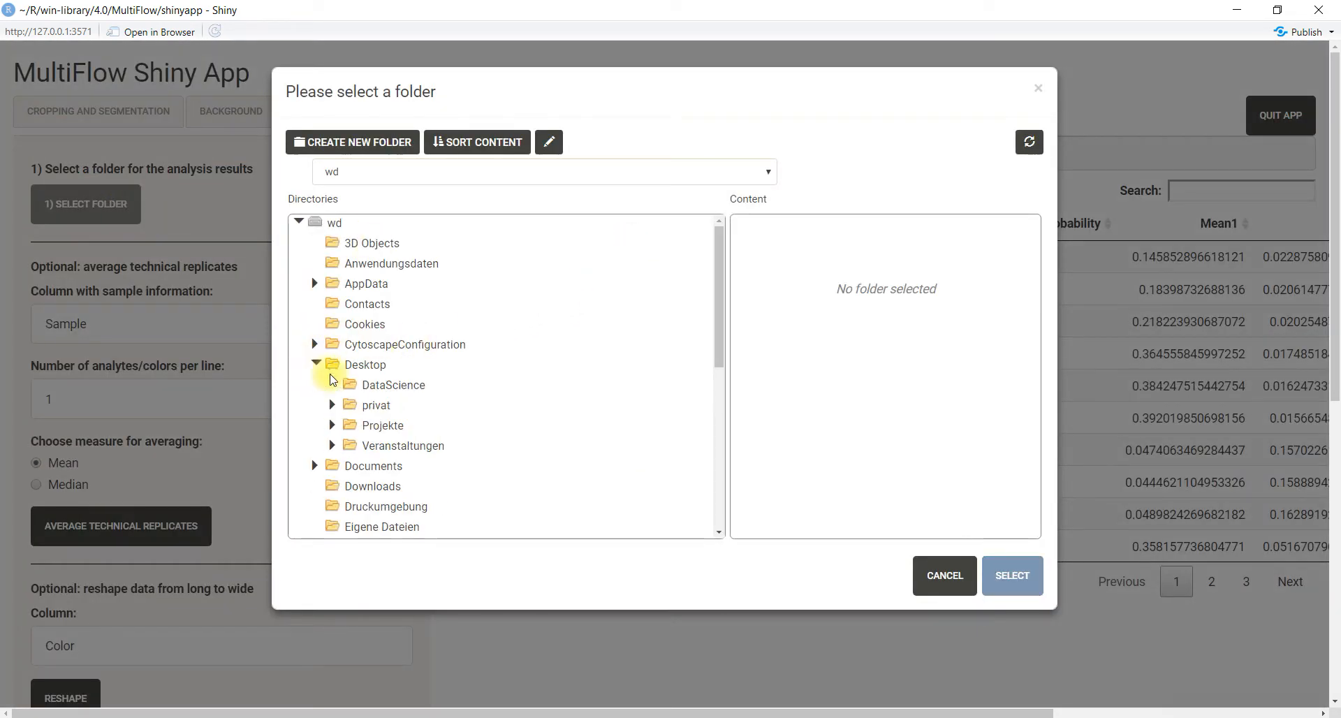
left_click(333, 425)
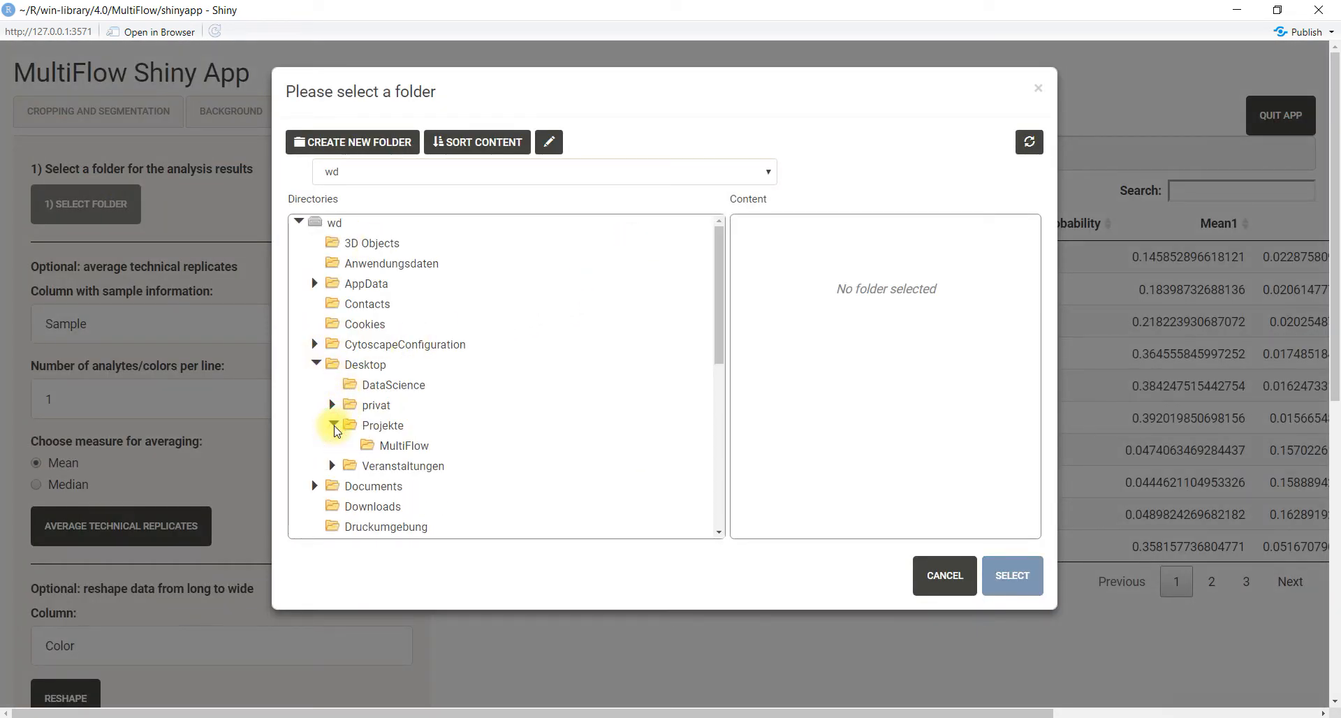
left_click(395, 446)
left_click(1010, 572)
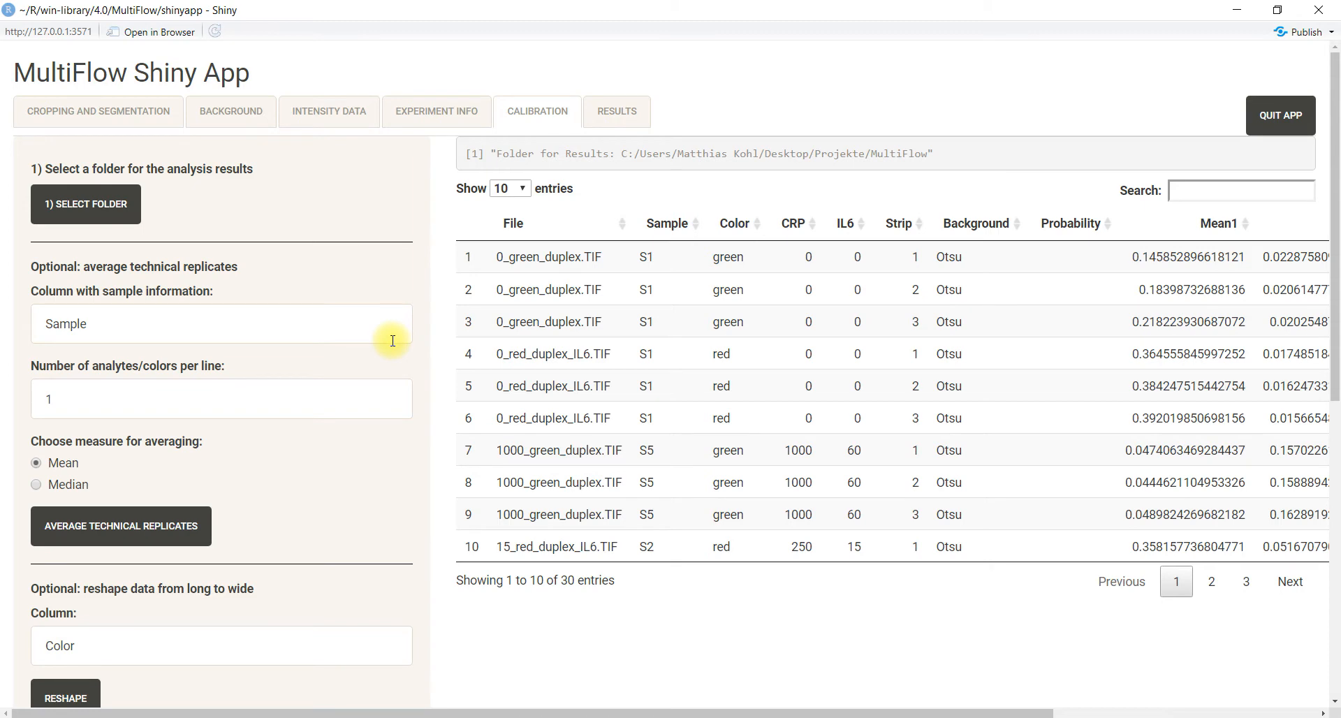
Average the technical replicates by Sample with 2 analytes/colors per line, Color as the color column and the median as measure.
scroll(393, 341, "down", 1)
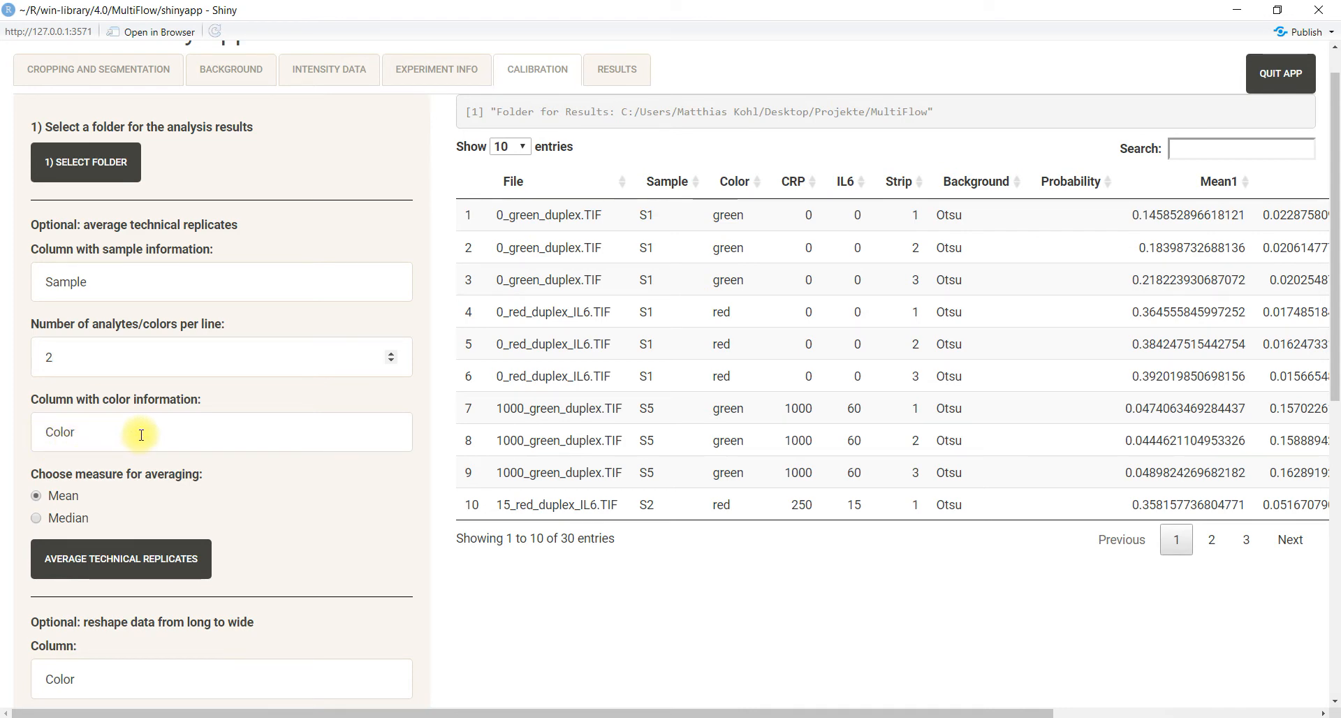
scroll(141, 436, "down", 1)
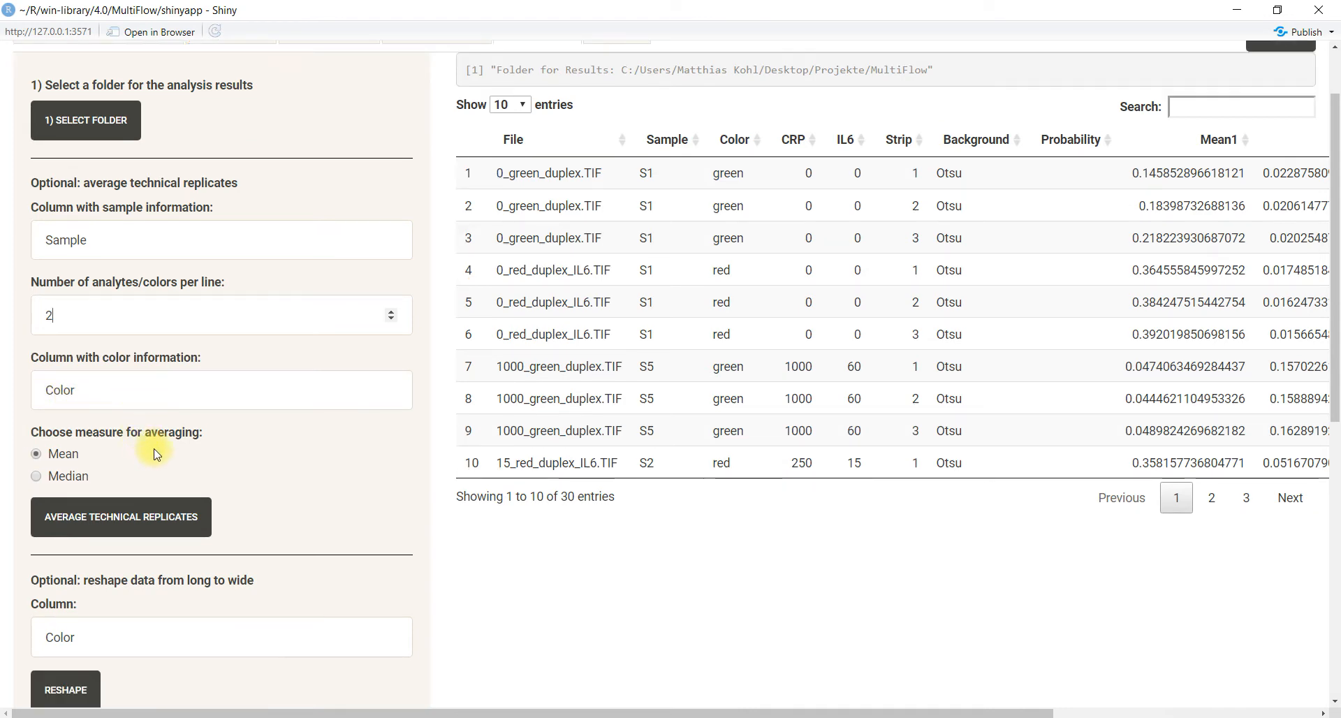
left_click(70, 477)
left_click(190, 513)
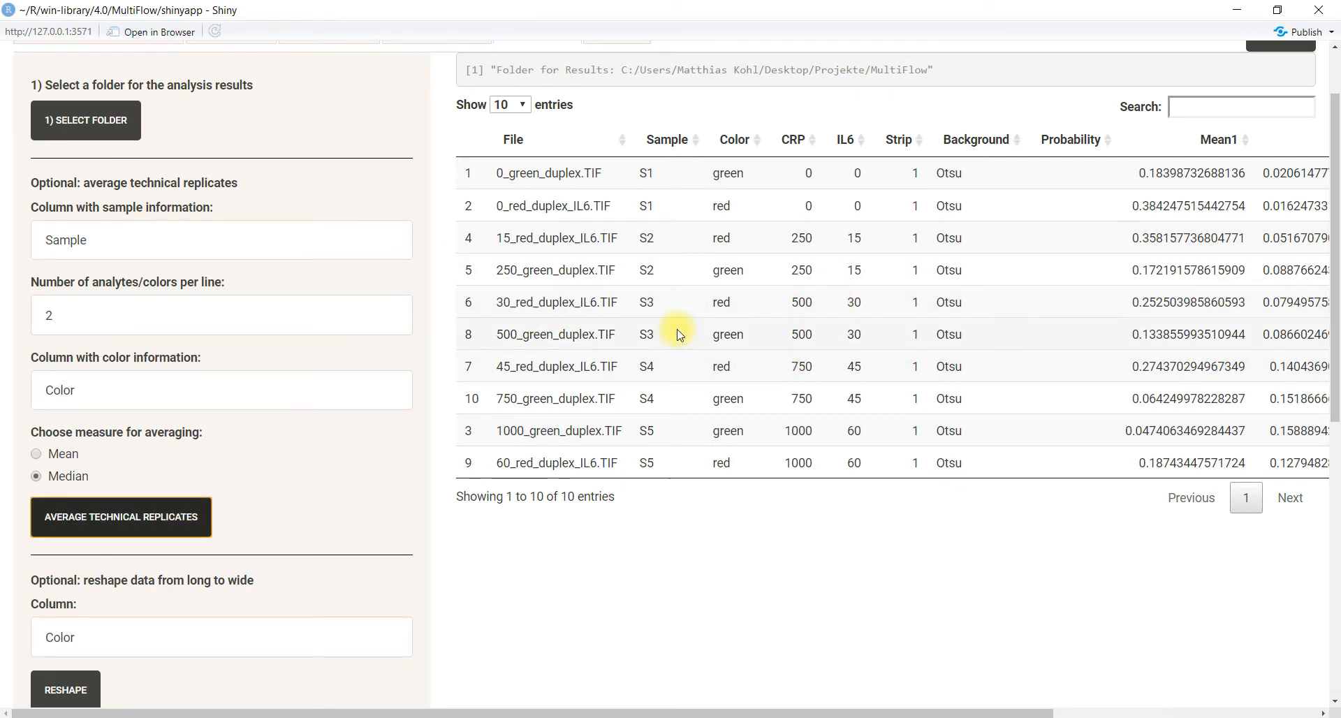
scroll(679, 335, "down", 1)
scroll(679, 335, "up", 1)
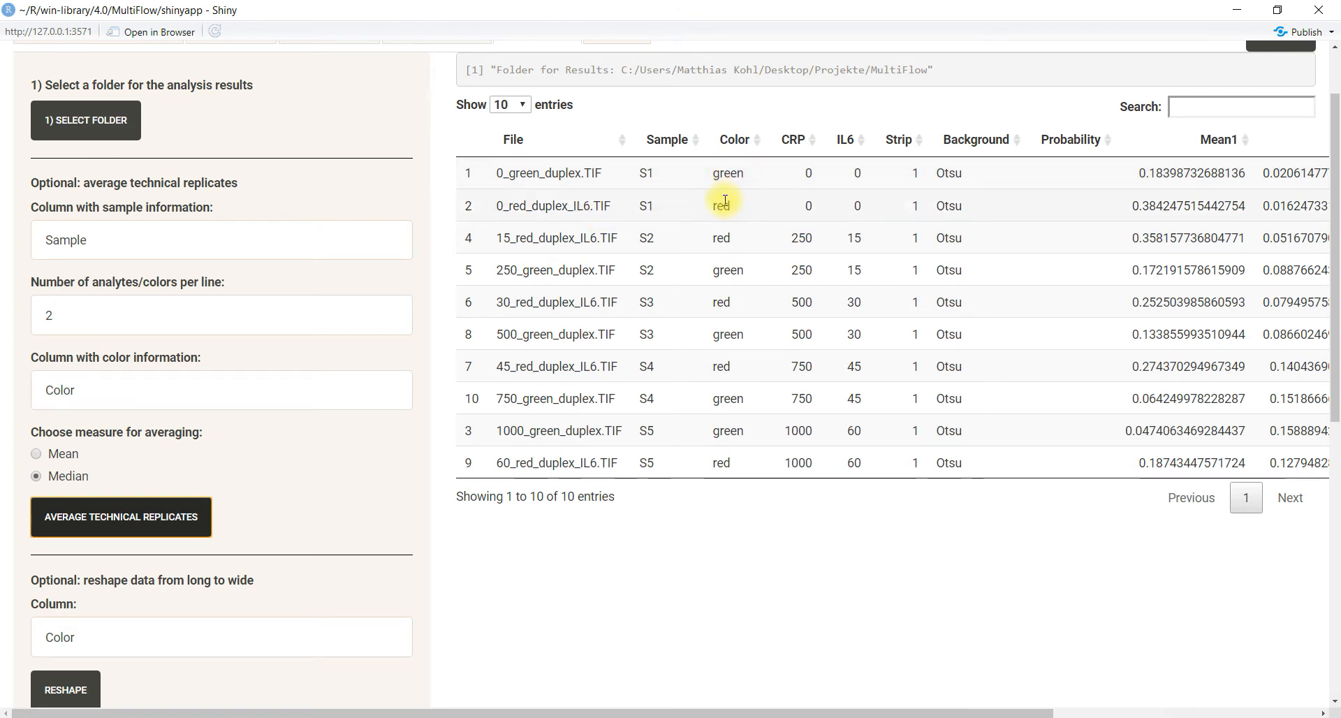
Reshape the averaged data from long to wide by the Color column and check the resulting green and red columns.
scroll(400, 235, "down", 1)
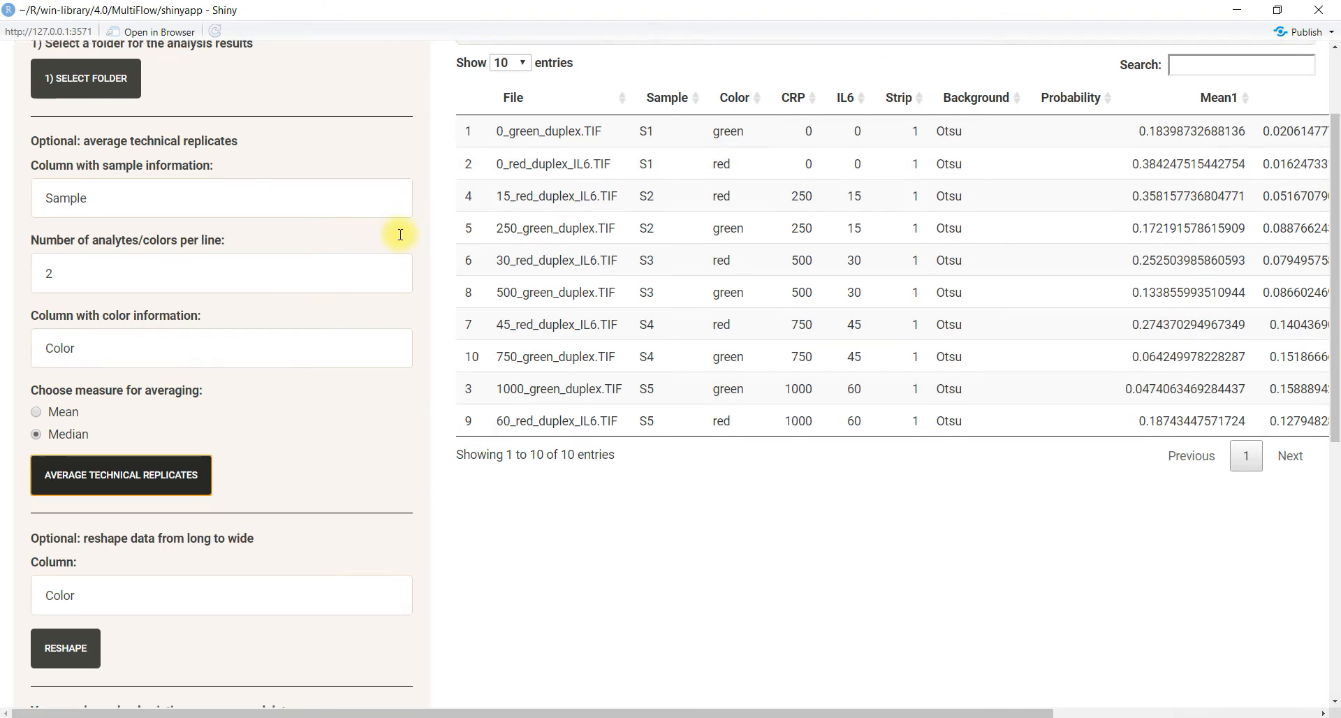
scroll(400, 230, "down", 1)
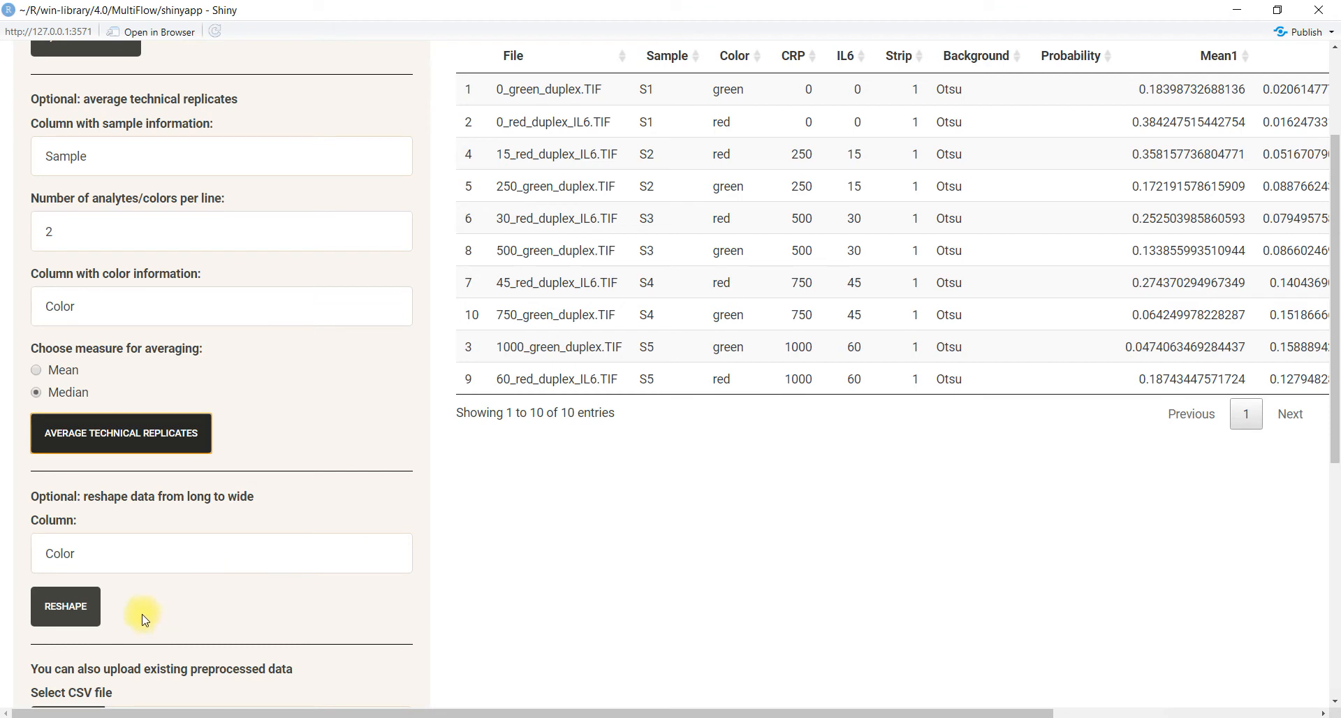
left_click(71, 616)
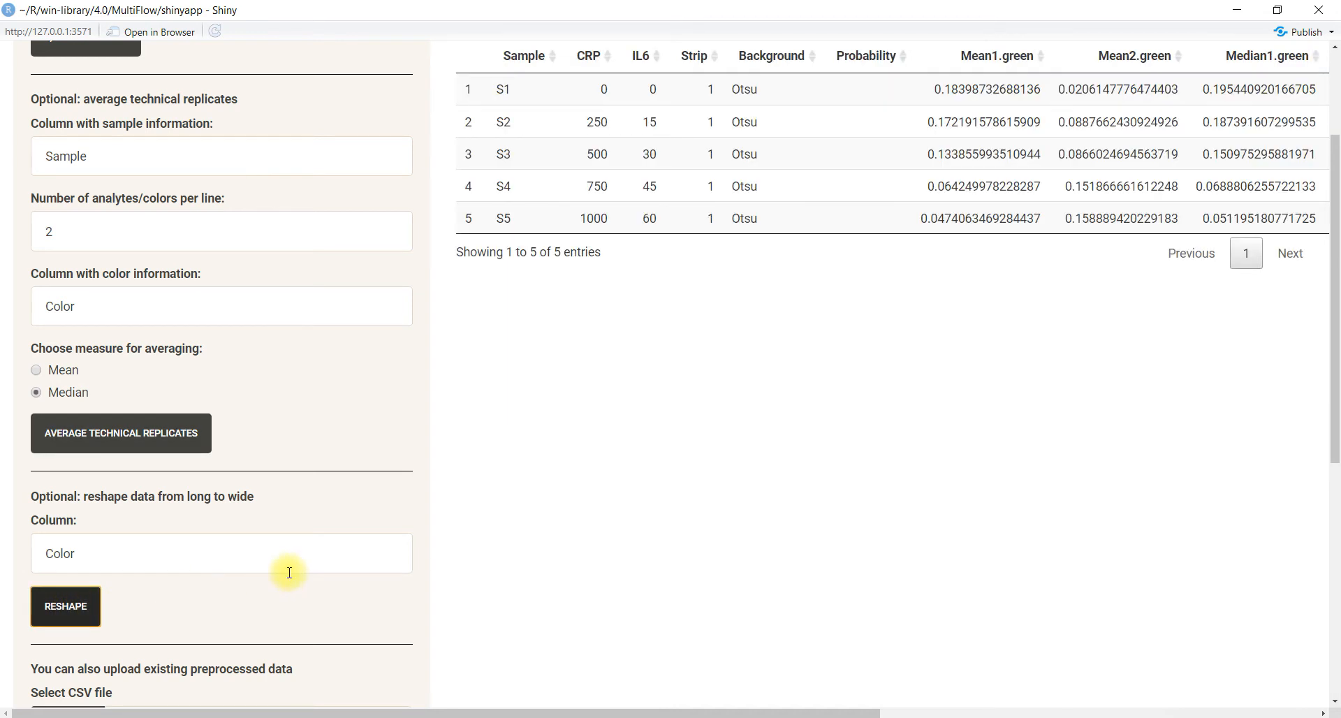
scroll(851, 269, "up", 1)
scroll(851, 269, "up", 1)
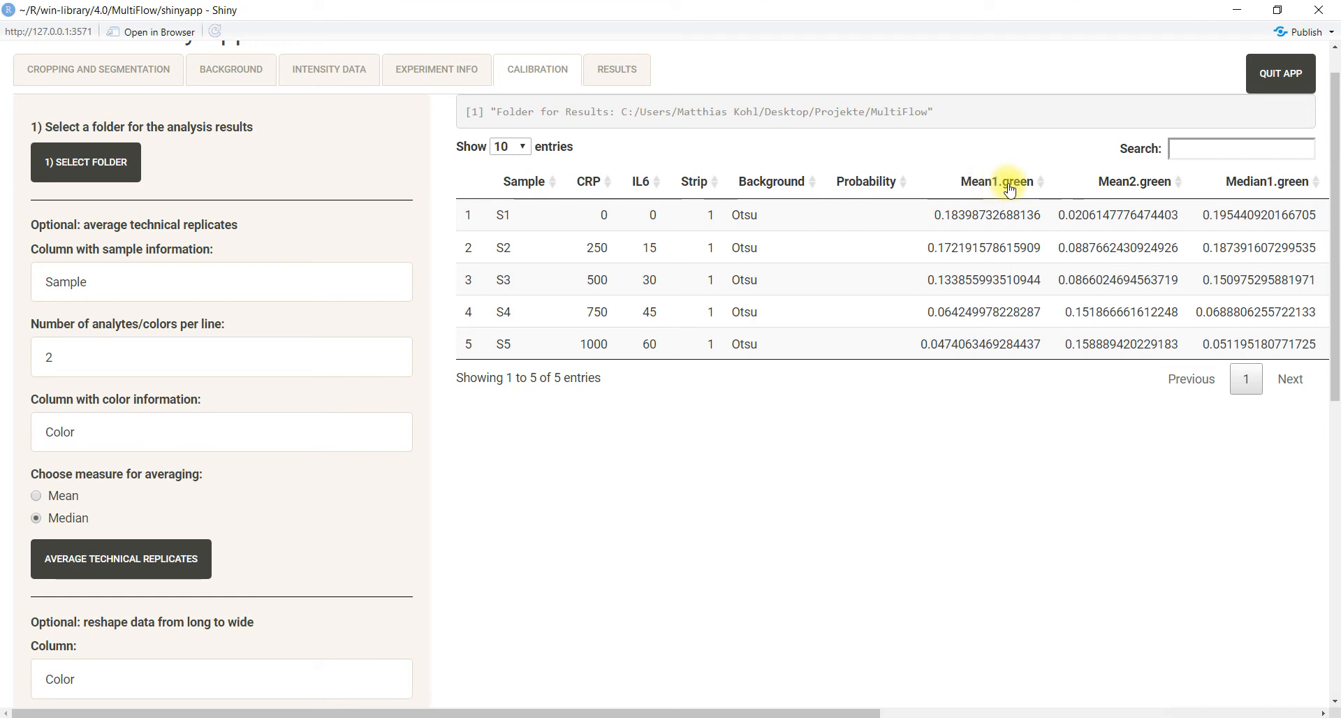
left_click_drag(862, 710, 1129, 711)
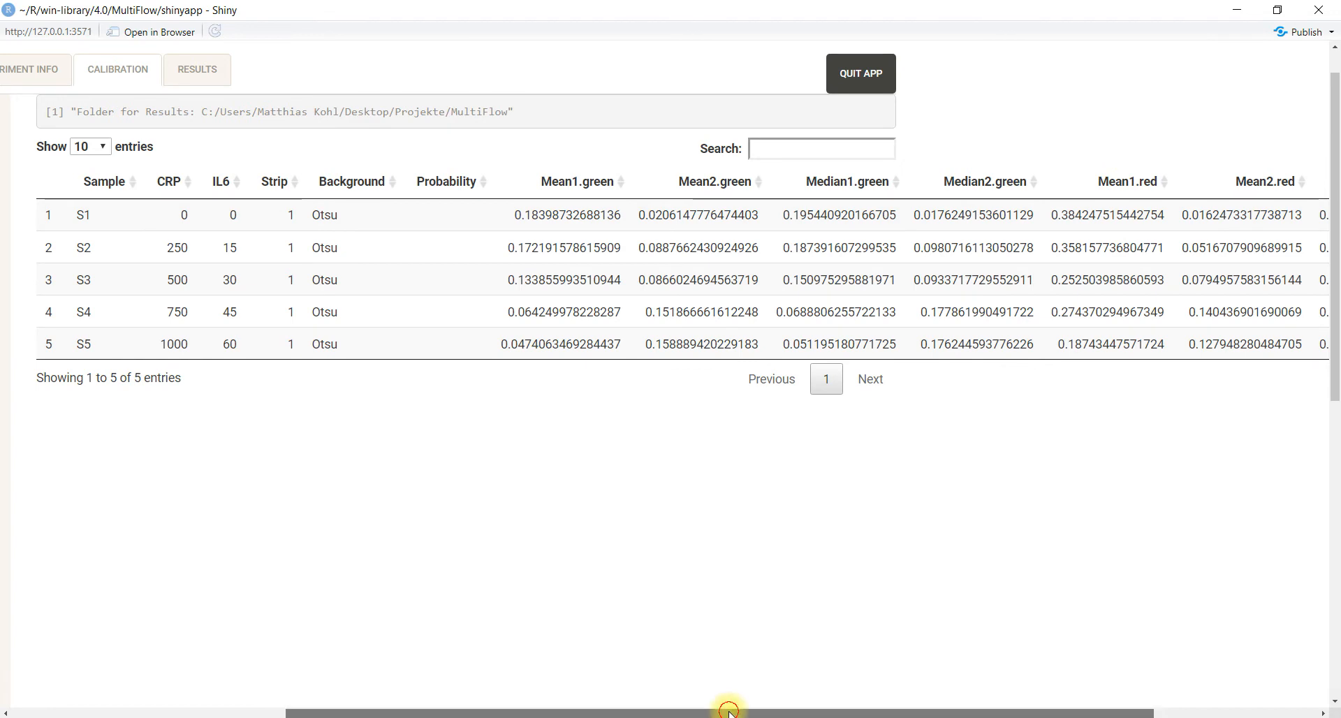
left_click_drag(727, 711, 371, 683)
Start downloading the preprocessed data as PreprocessedData.csv, then cancel the save.
scroll(383, 510, "down", 7)
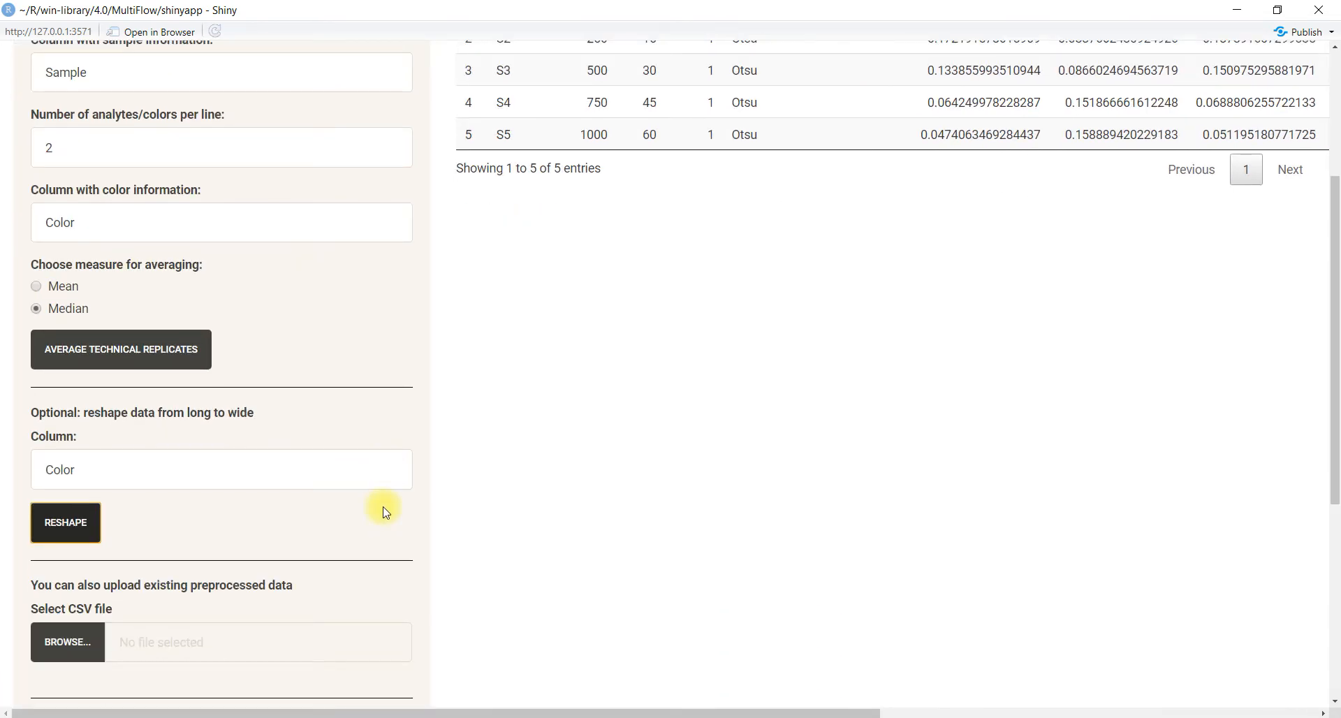
scroll(383, 510, "down", 1)
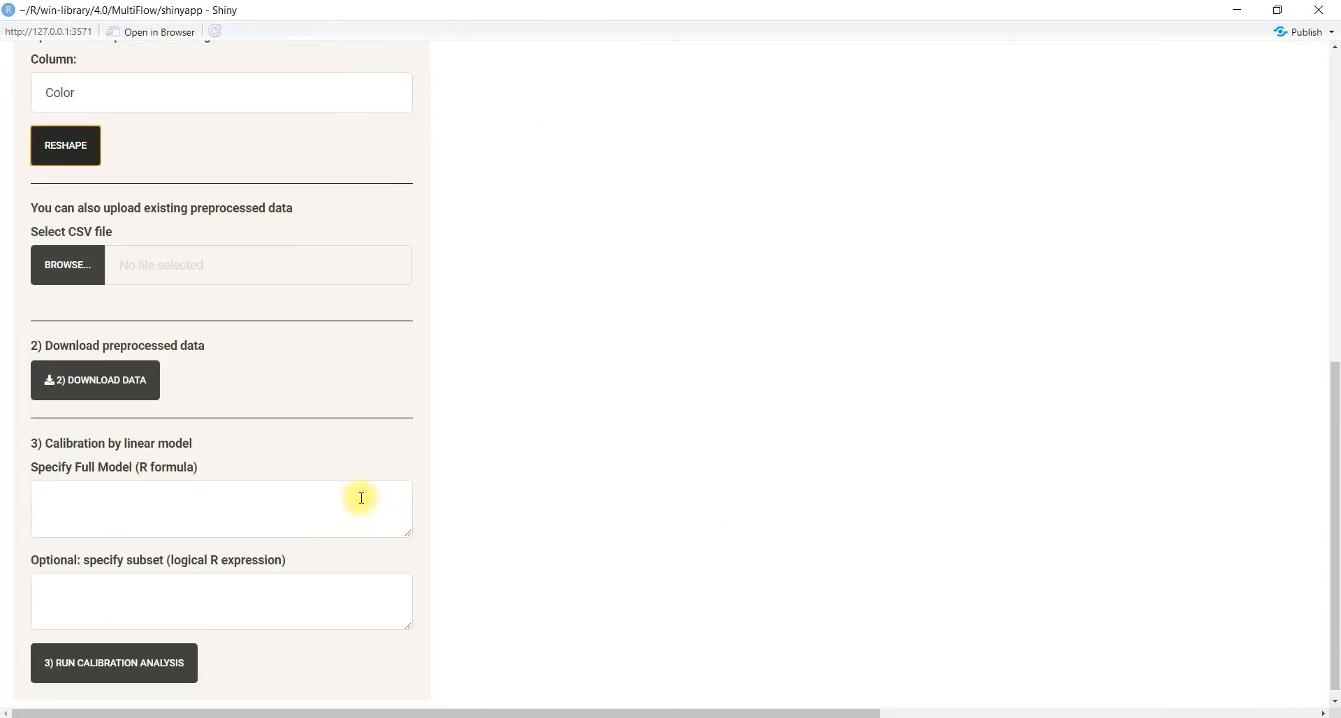
left_click(100, 386)
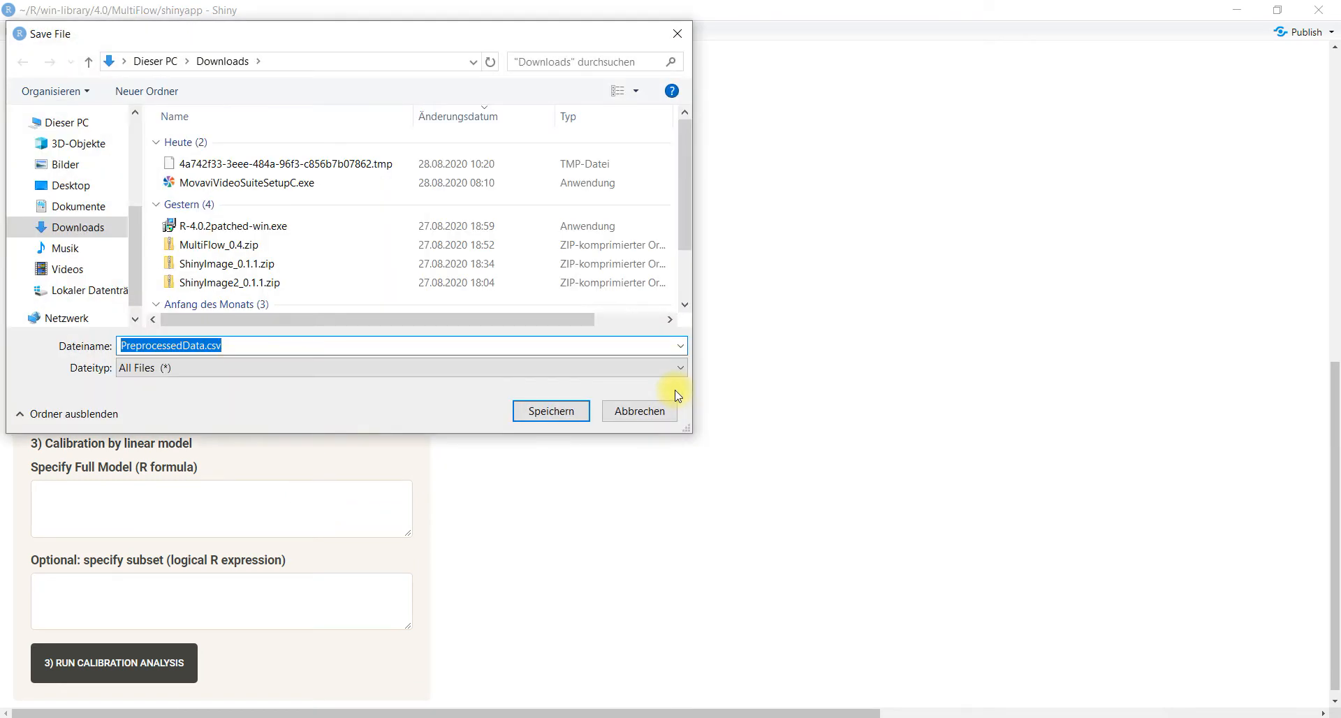
left_click(630, 414)
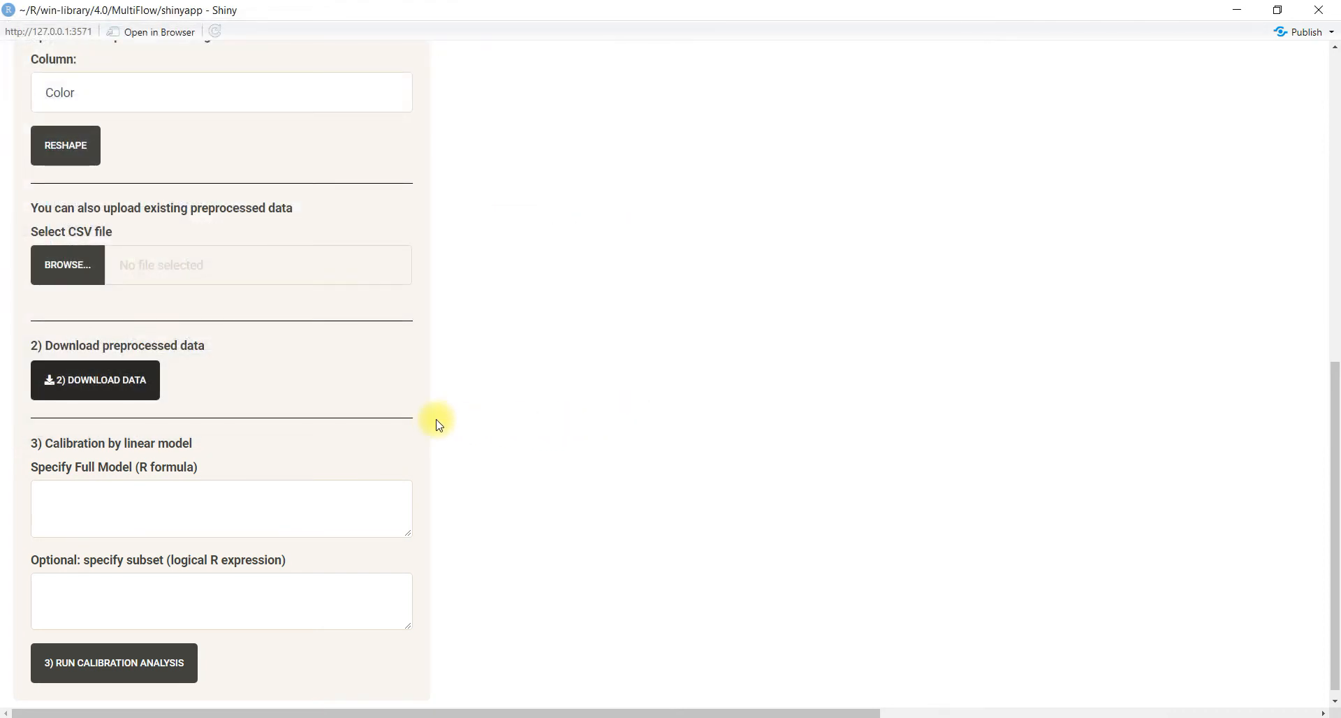
Specify the full model as CRP ~ I(Mean2.green/(Mean2.green+Mean1.green)) and run the calibration analysis.
scroll(426, 424, "down", 1)
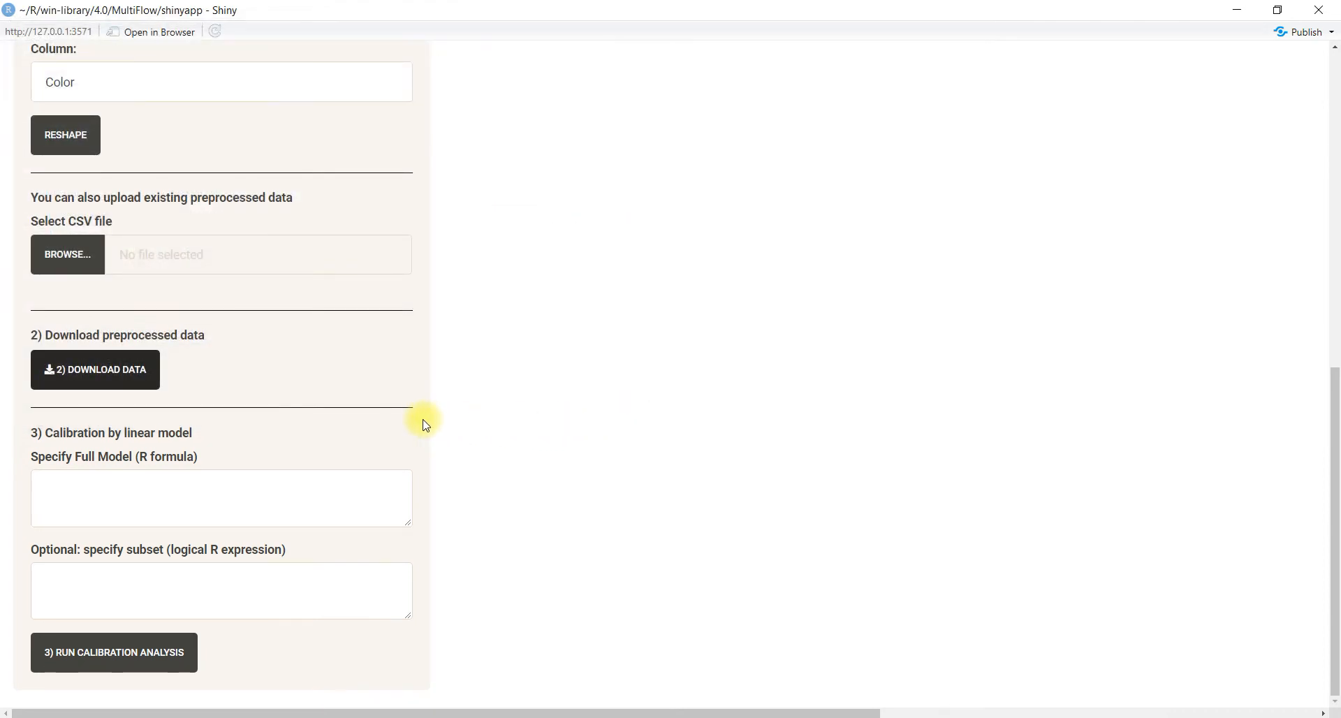
left_click(133, 475)
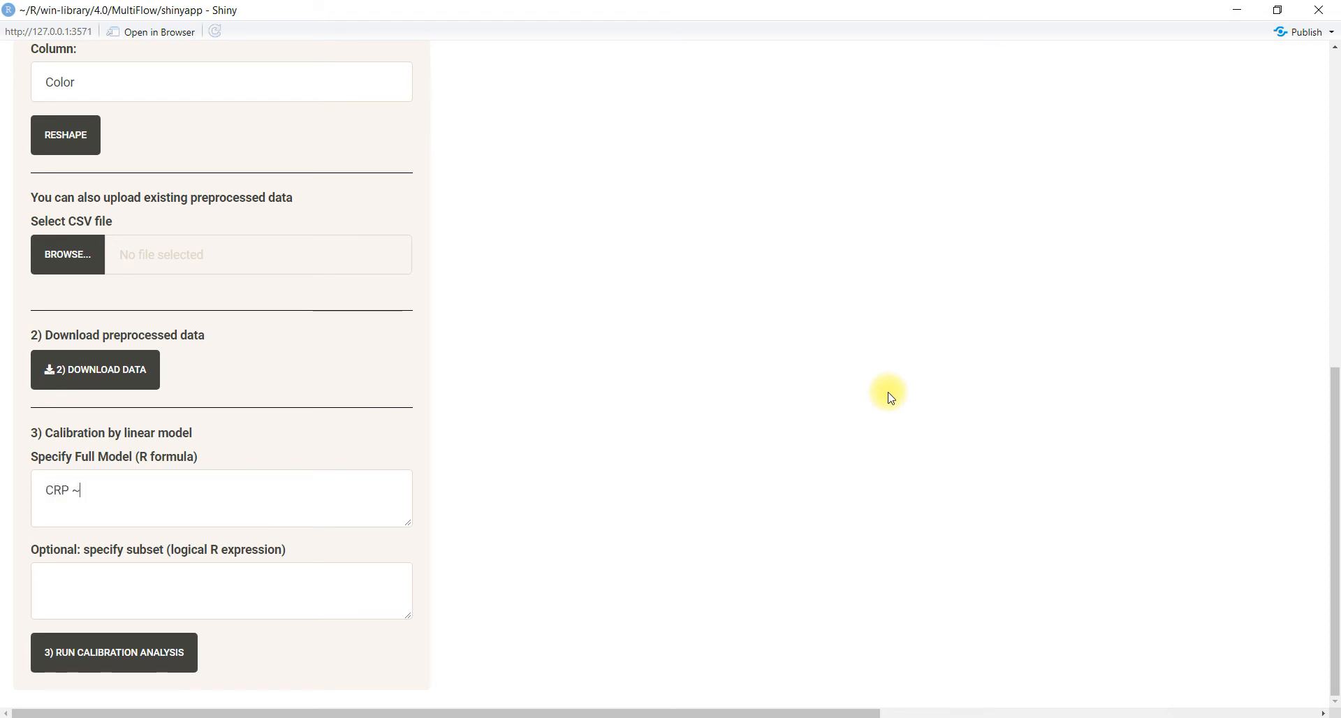
type("CRP ~ I(Mean2.green/(")
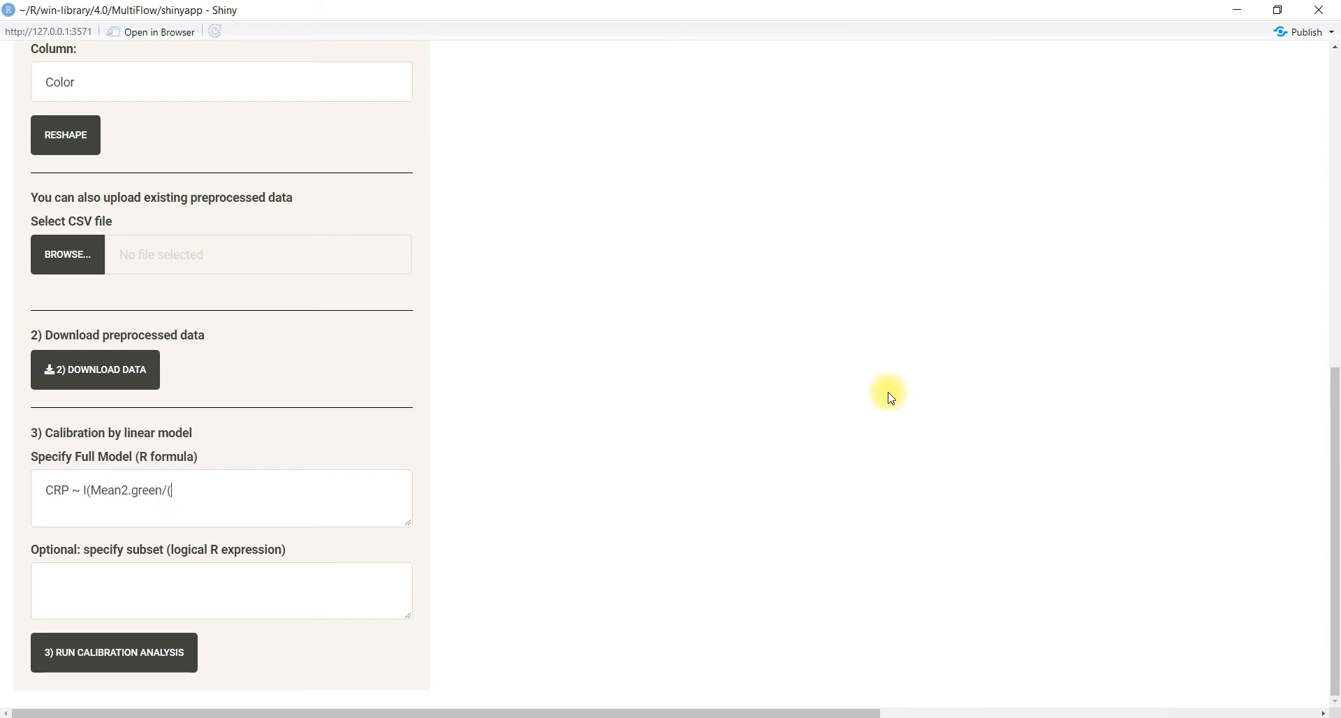
type("Mean2.green+Mean1.green)")
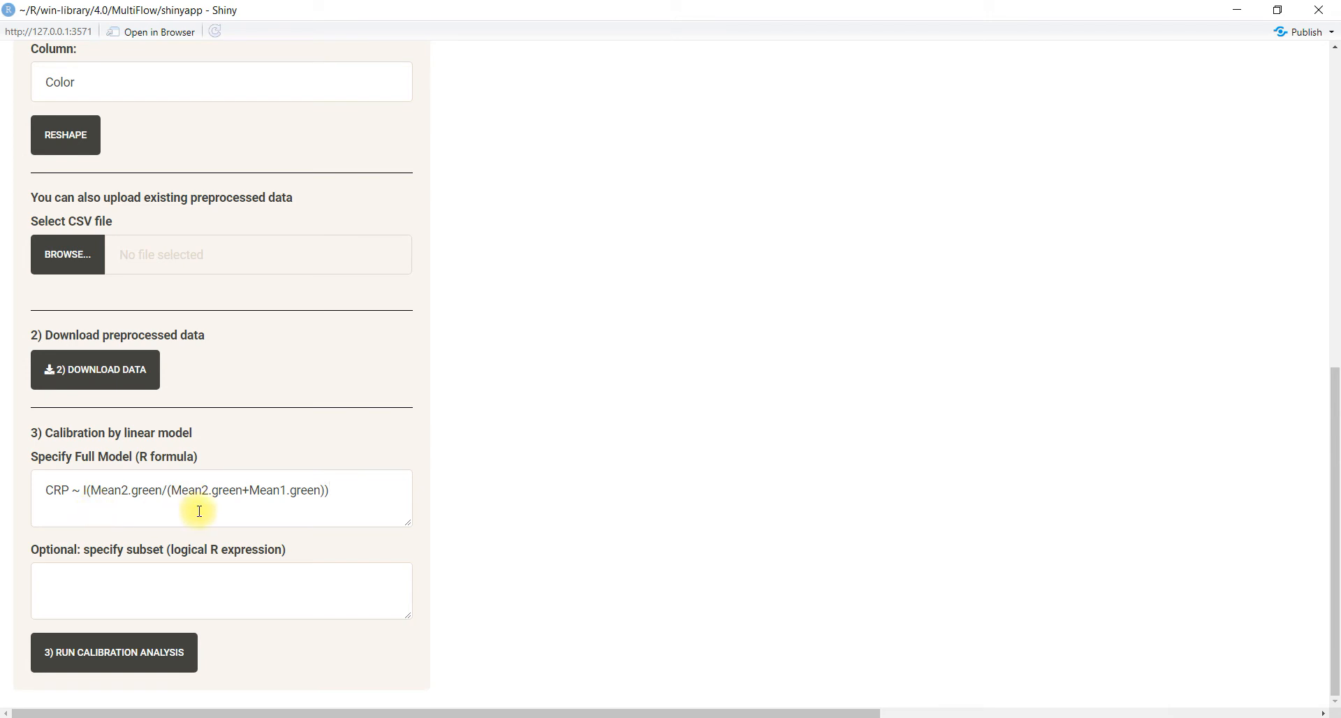
left_click(148, 658)
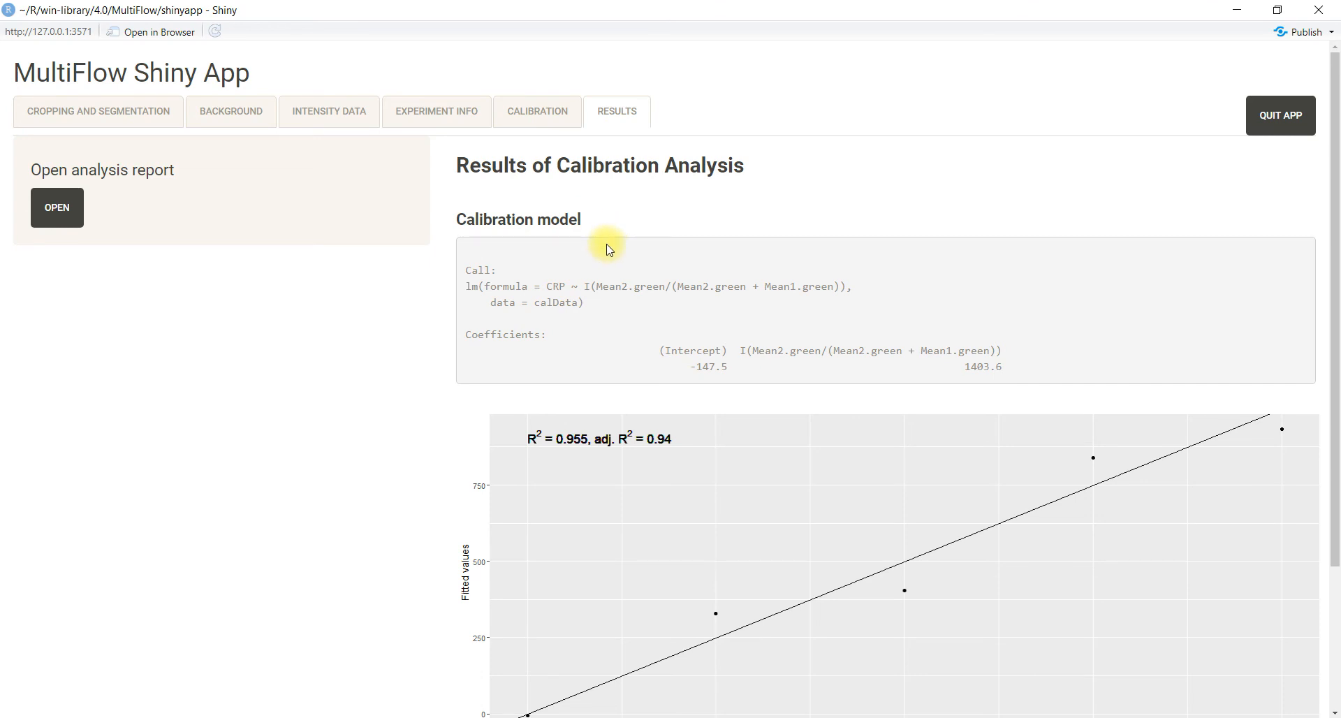
Examine the calibration model's coefficients, the fitted-versus-observed plot and the limits of blank, detection and quantification.
scroll(608, 255, "down", 3)
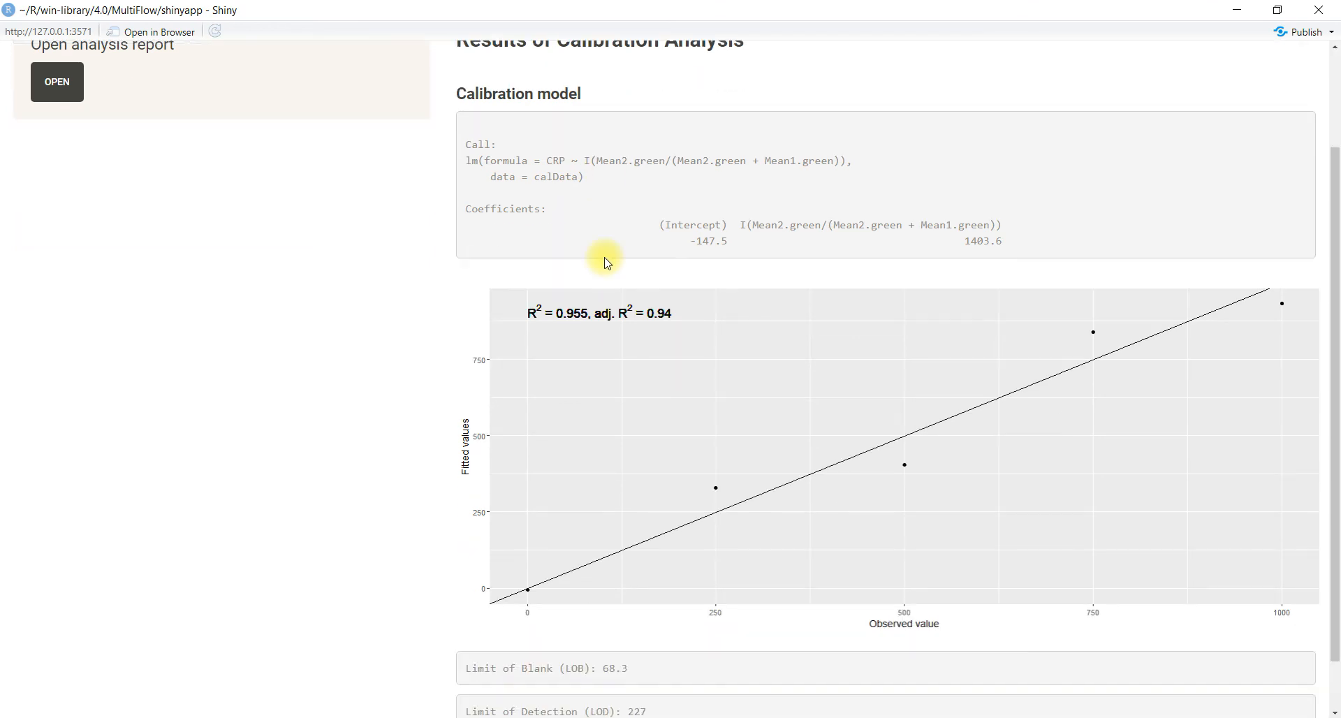
scroll(606, 267, "up", 3)
scroll(652, 275, "down", 2)
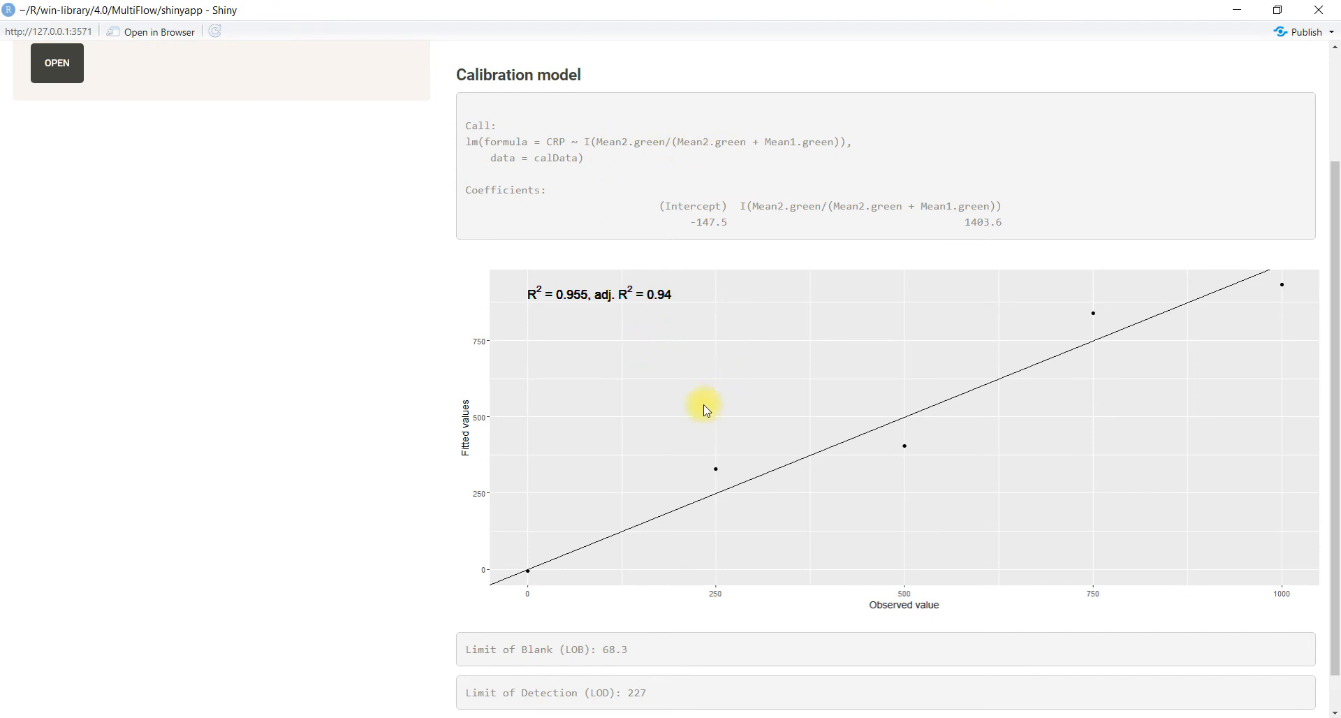
scroll(571, 315, "down", 1)
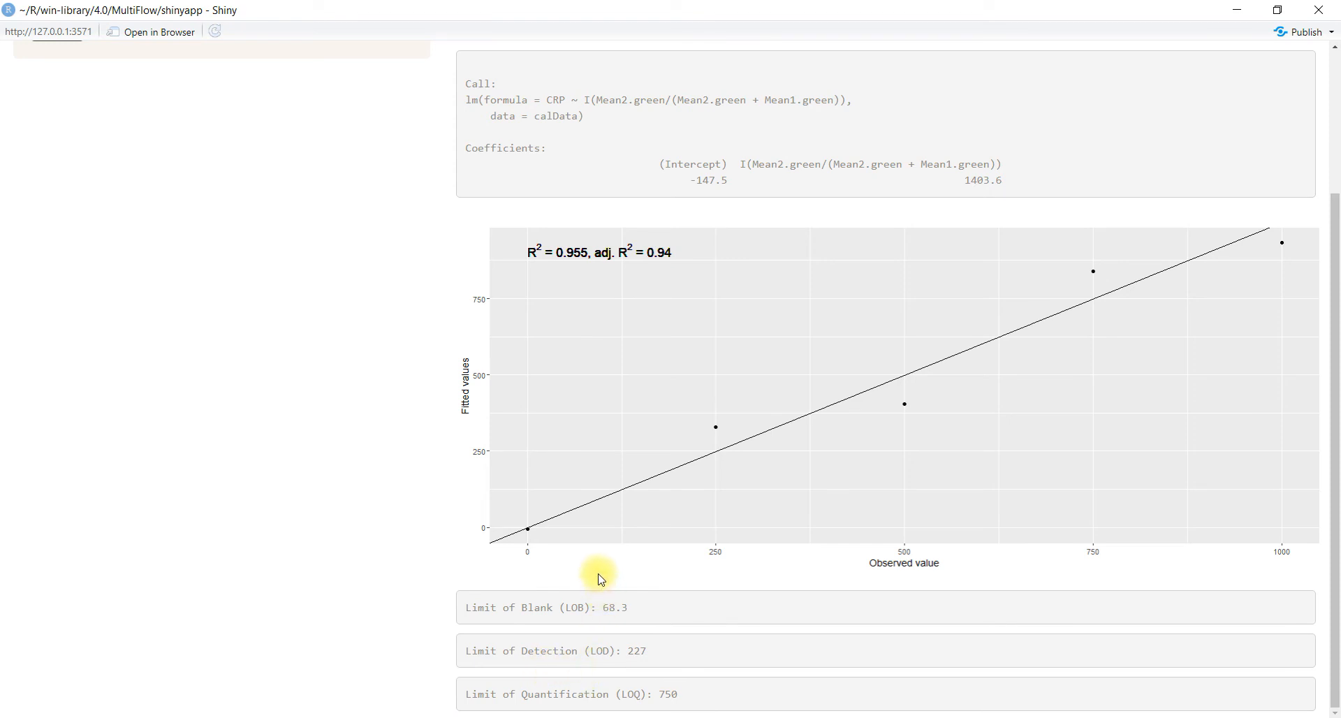
scroll(600, 580, "up", 3)
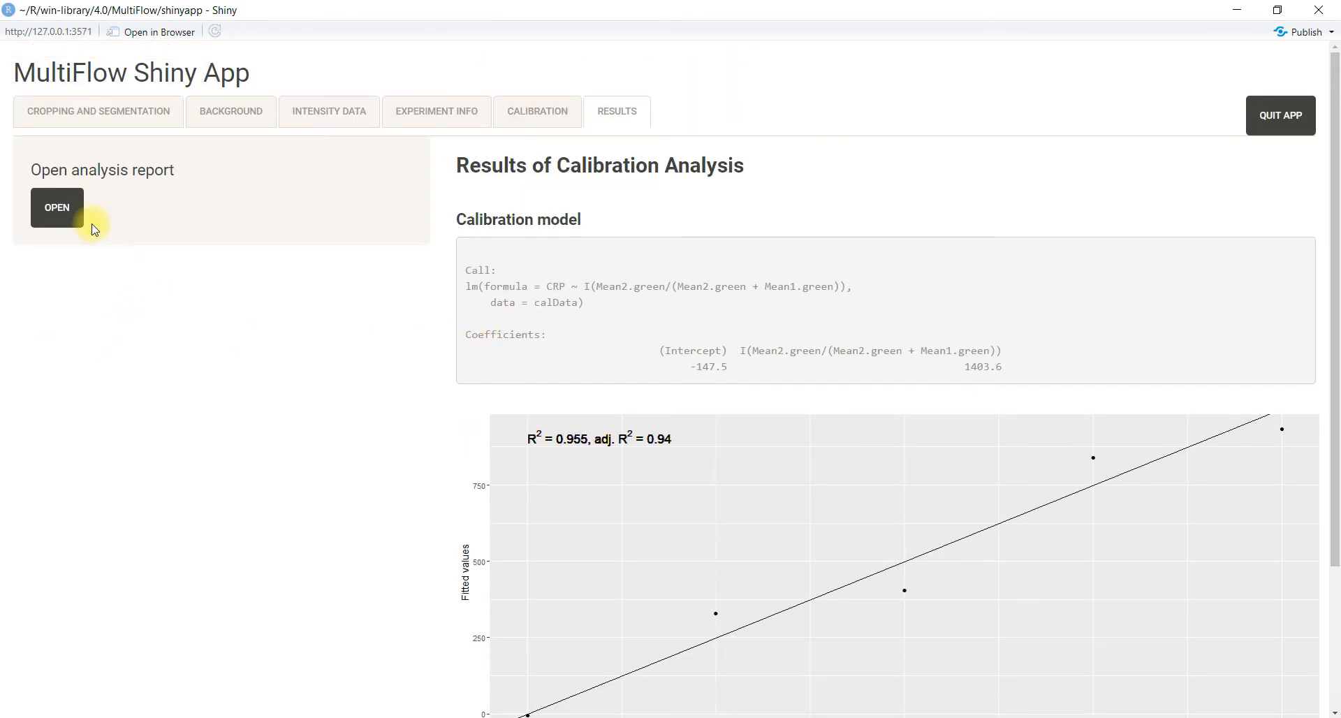
Open the analysis report and read through it, then close it and return to the calibration settings.
left_click(61, 214)
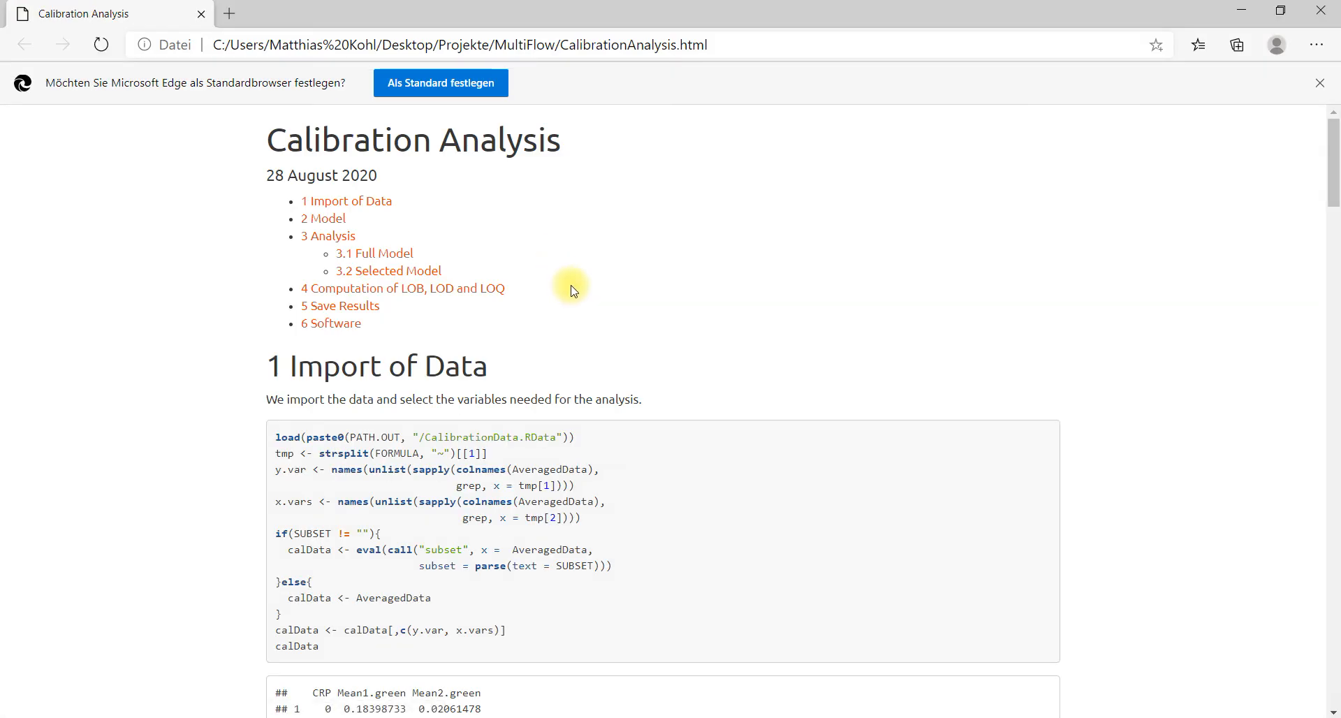
scroll(572, 290, "down", 10)
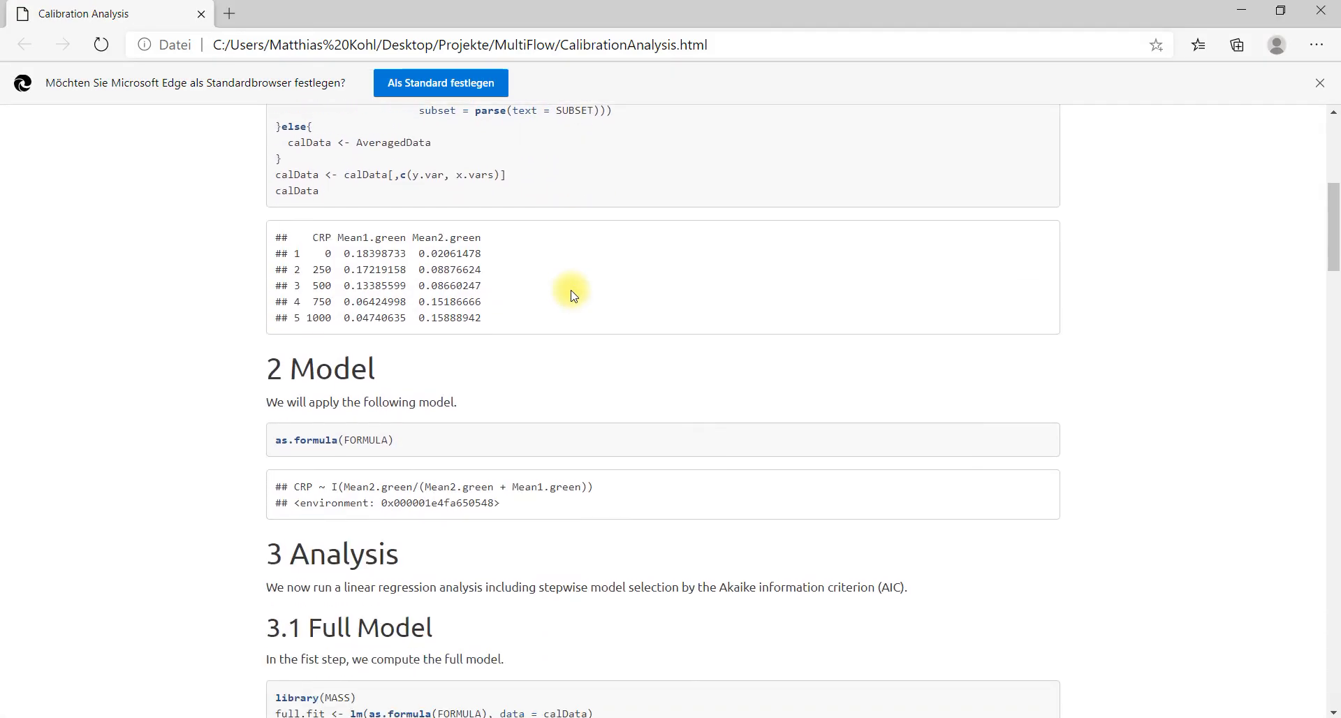
scroll(571, 300, "down", 15)
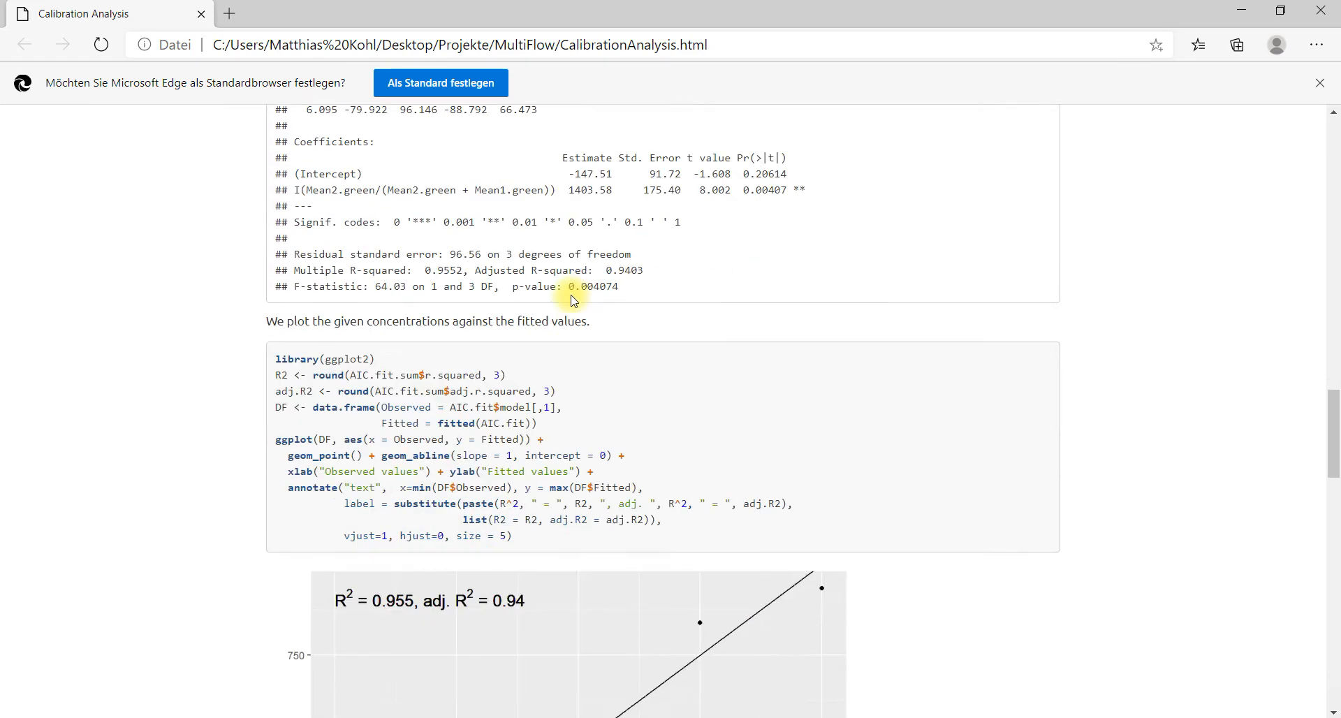
scroll(570, 299, "down", 10)
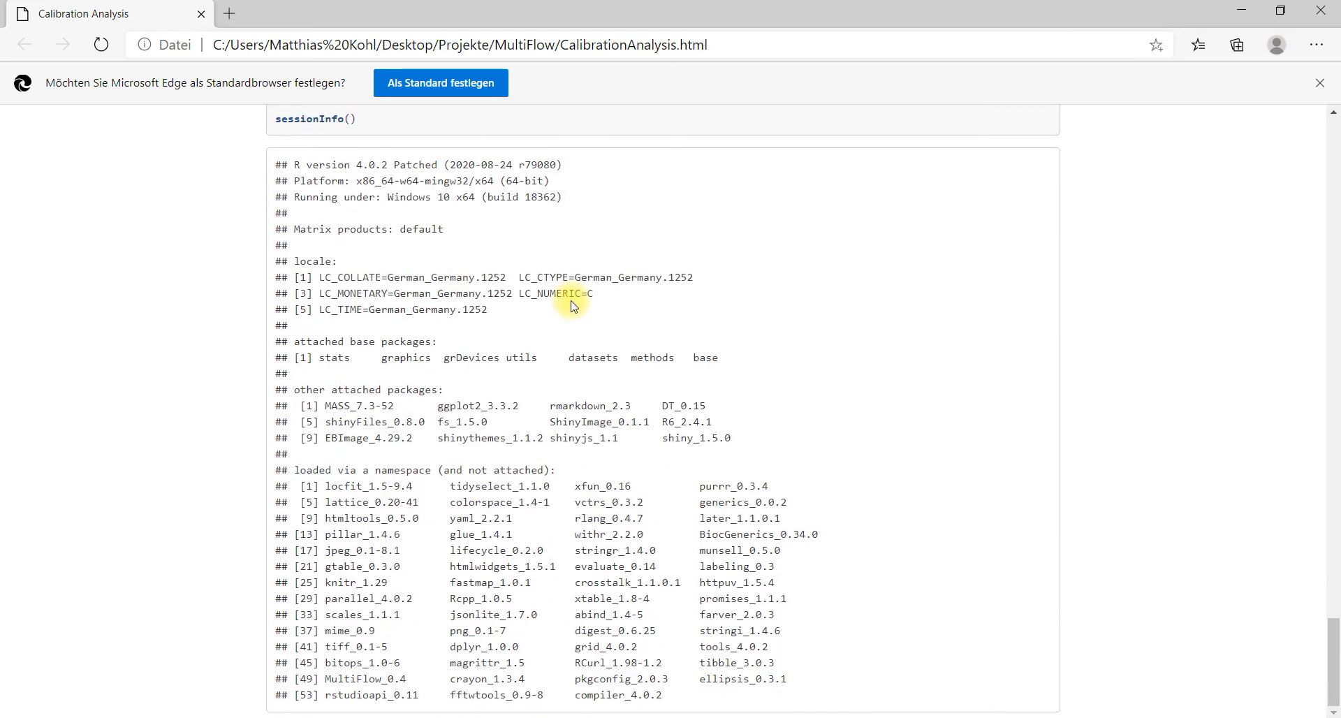
scroll(552, 286, "up", 10)
left_click(1323, 10)
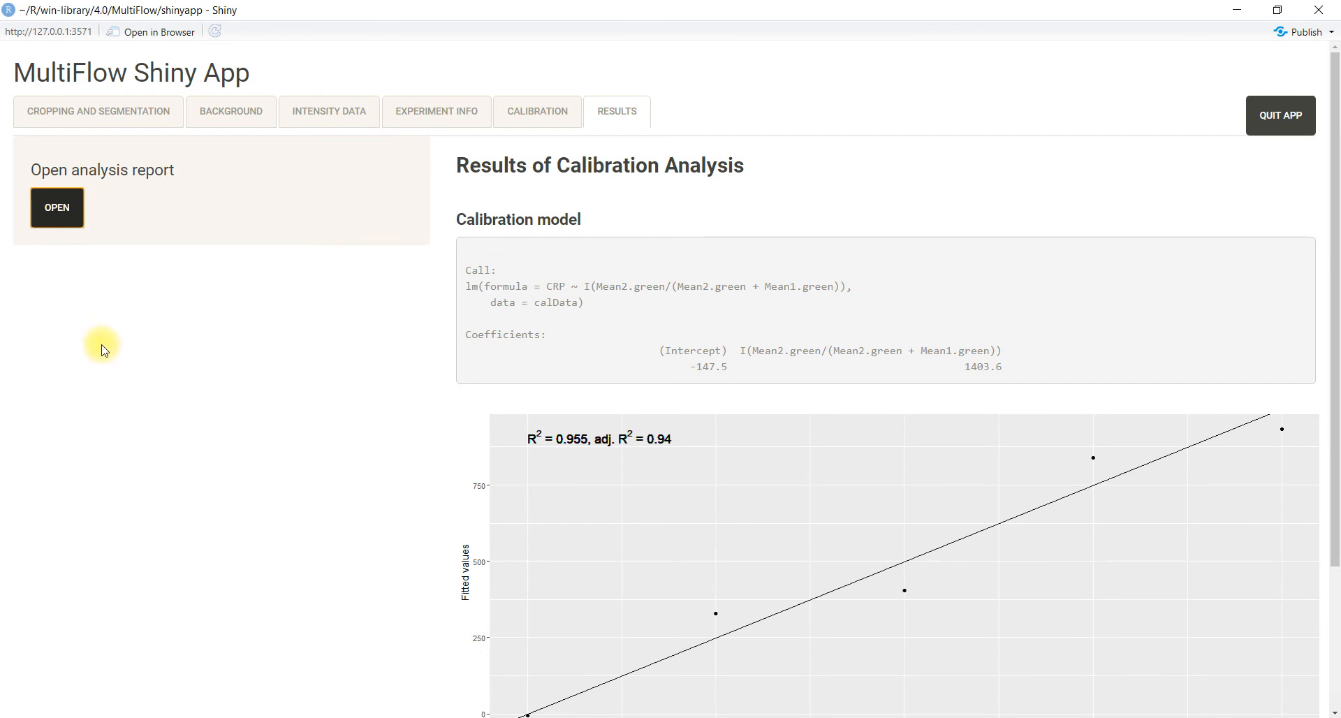
left_click(549, 109)
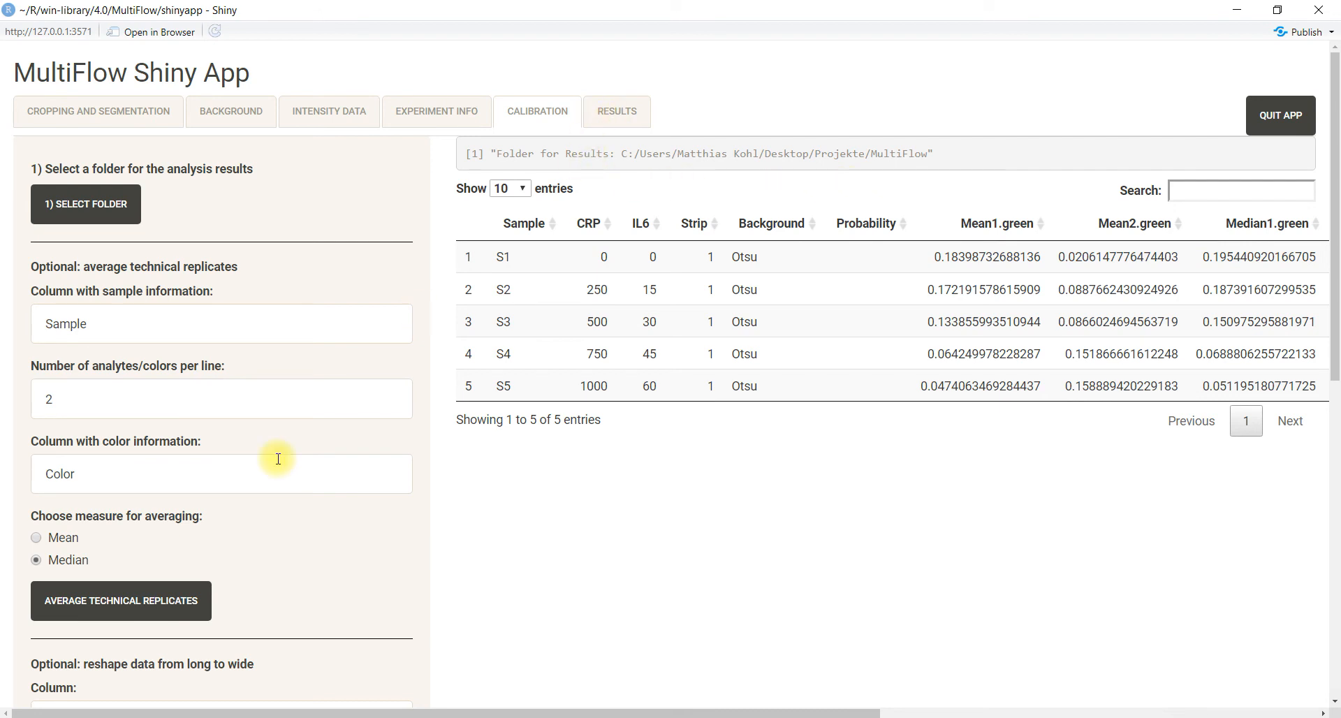
Change the response variable in the full calibration model formula to IL6.
scroll(278, 459, "down", 9)
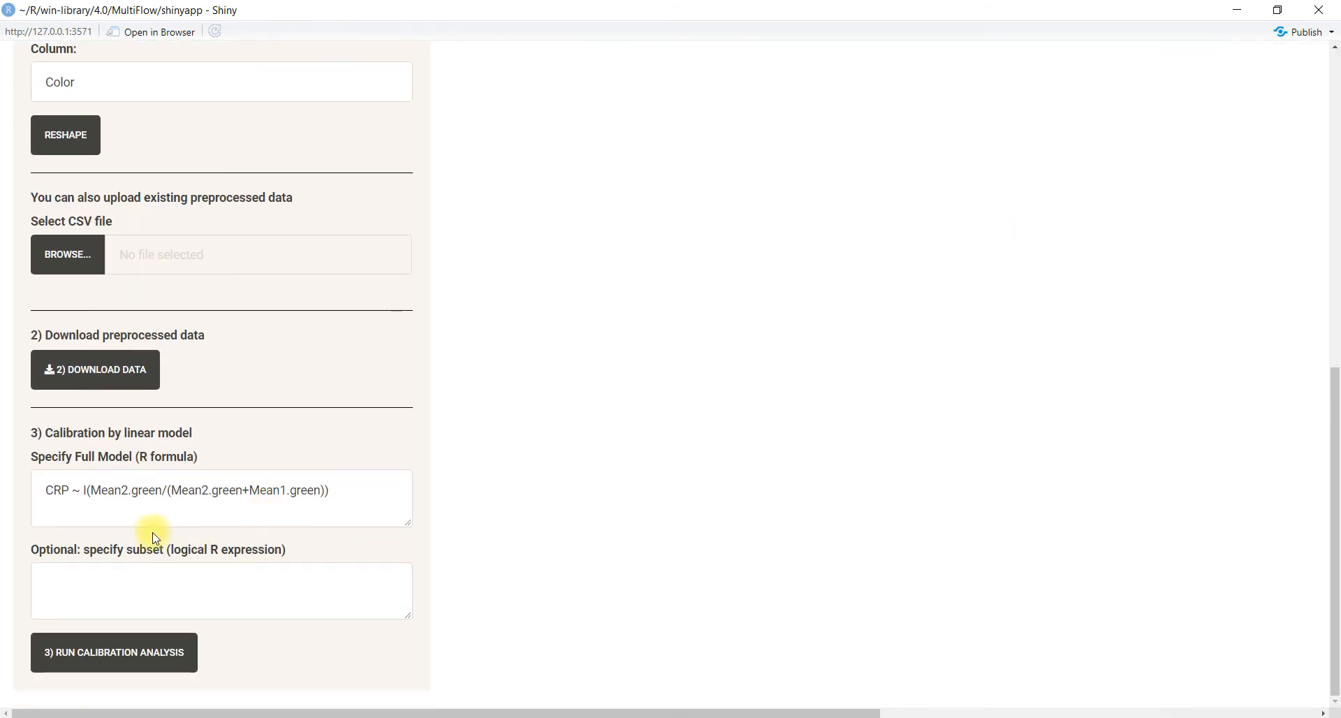
left_click(68, 492)
key("BackSpace")
key("BackSpace")
key("BackSpace")
type("IL6")
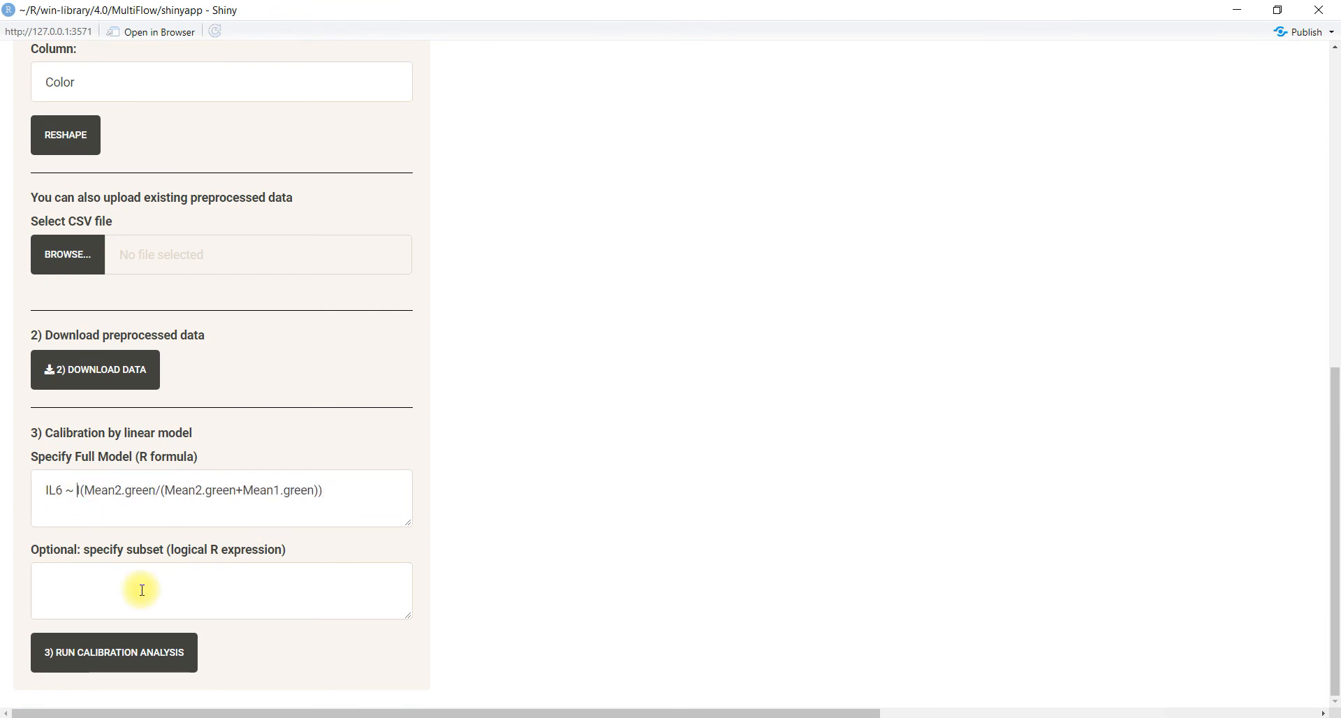
Replace green with red in the formula, giving IL6 ~ I(Mean2.red/(Mean2.red+Mean1.red)), and run the calibration analysis.
key("BackSpace")
key("BackSpace")
key("BackSpace")
key("BackSpace")
key("BackSpace")
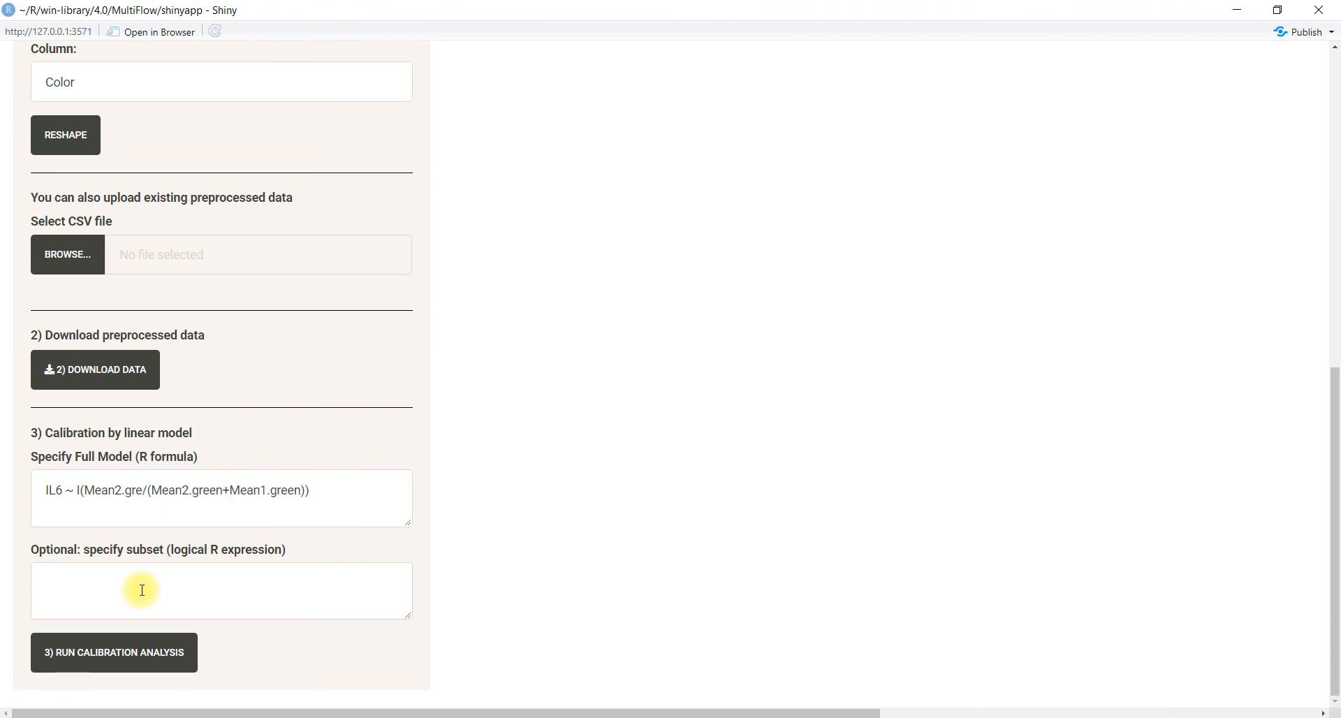
type("red")
key("BackSpace")
key("BackSpace")
key("BackSpace")
key("BackSpace")
key("BackSpace")
type("red")
key("Right")
key("BackSpace")
key("BackSpace")
key("BackSpace")
key("BackSpace")
key("BackSpace")
type("red")
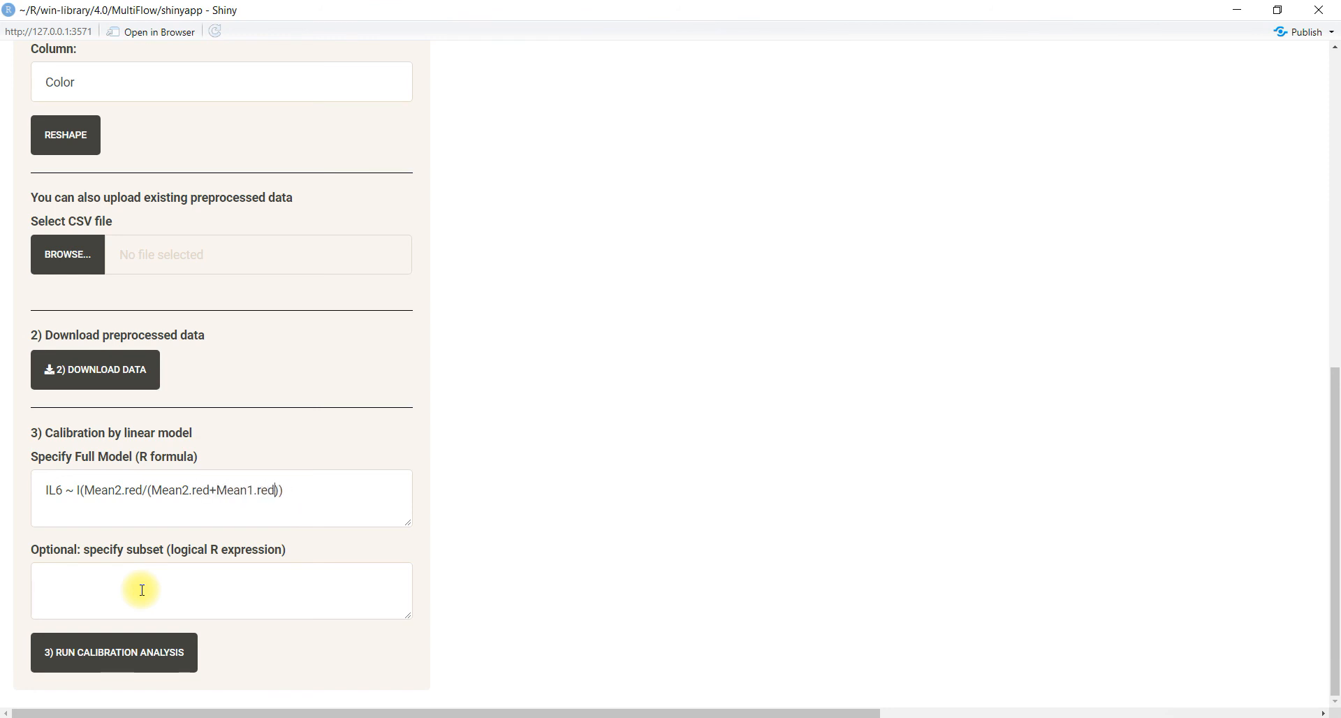
left_click(147, 653)
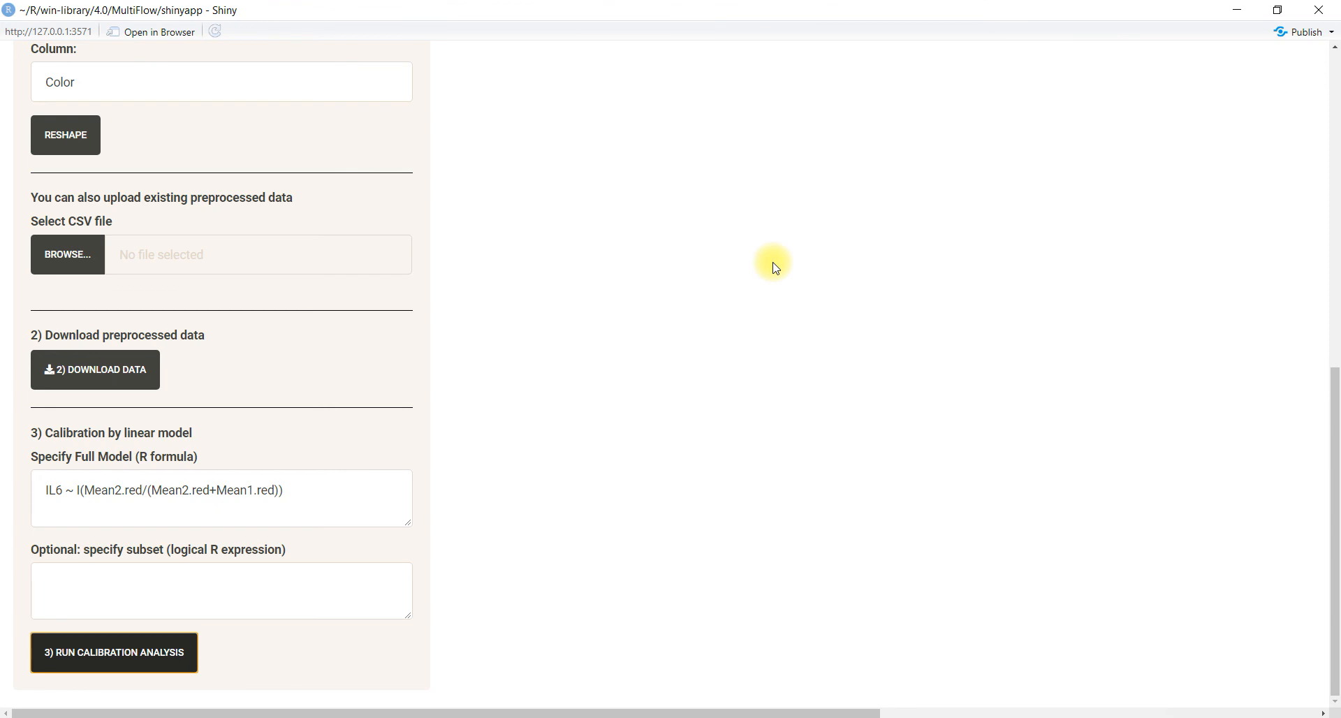
Examine the IL6 model's coefficients, the fitted-versus-observed plot and the limits of blank, detection and quantification.
scroll(774, 267, "down", 8)
scroll(775, 267, "up", 2)
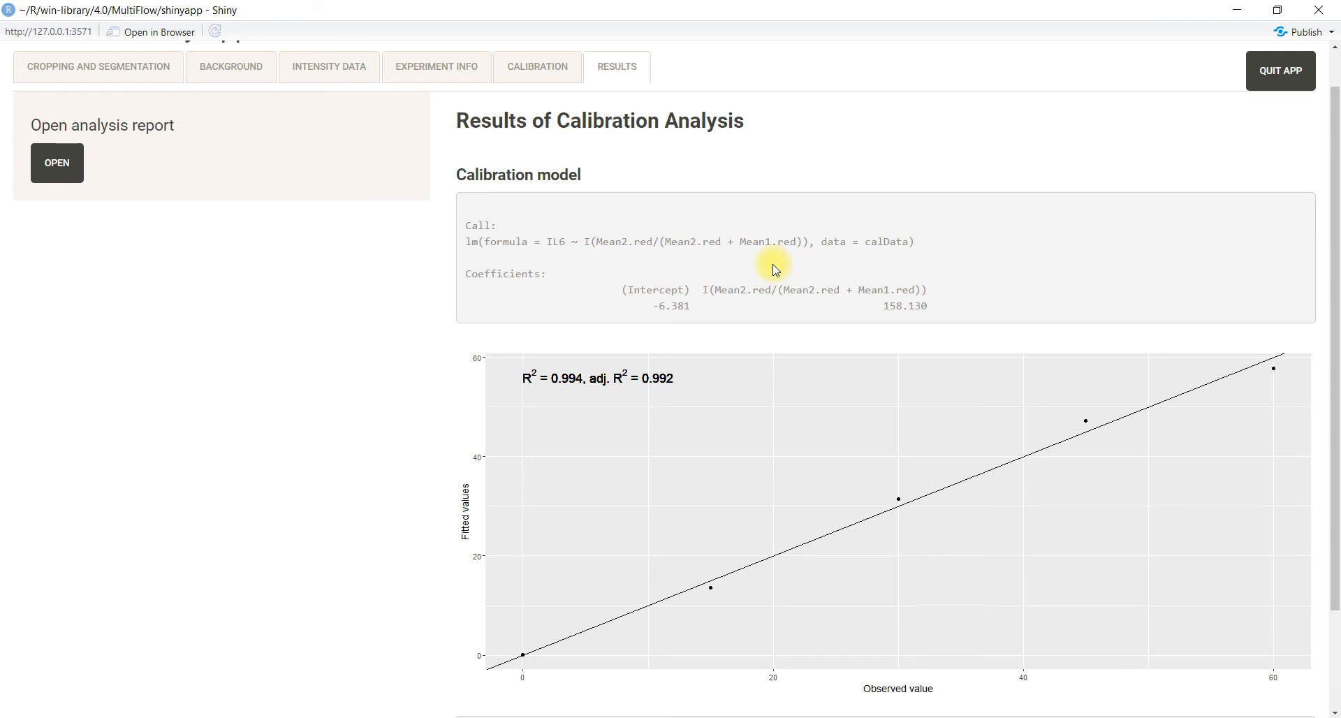
scroll(760, 322, "down", 2)
scroll(760, 324, "down", 1)
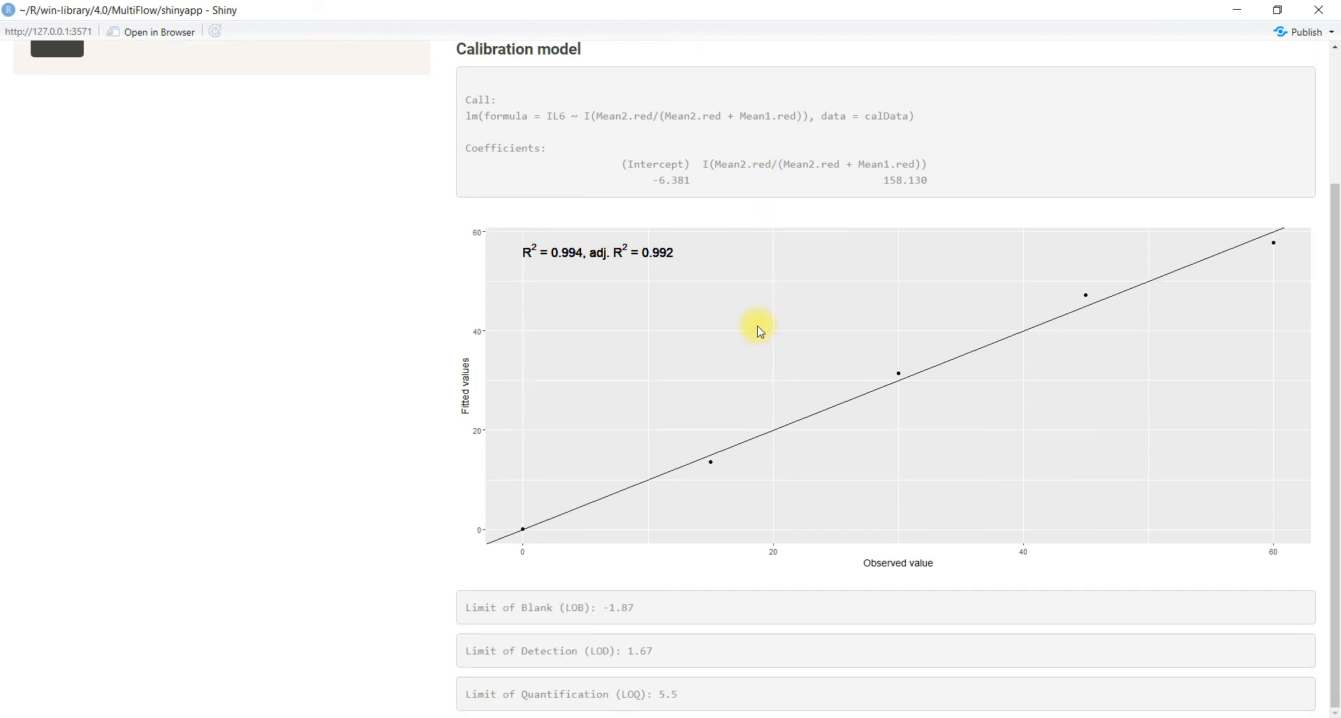
scroll(742, 350, "up", 3)
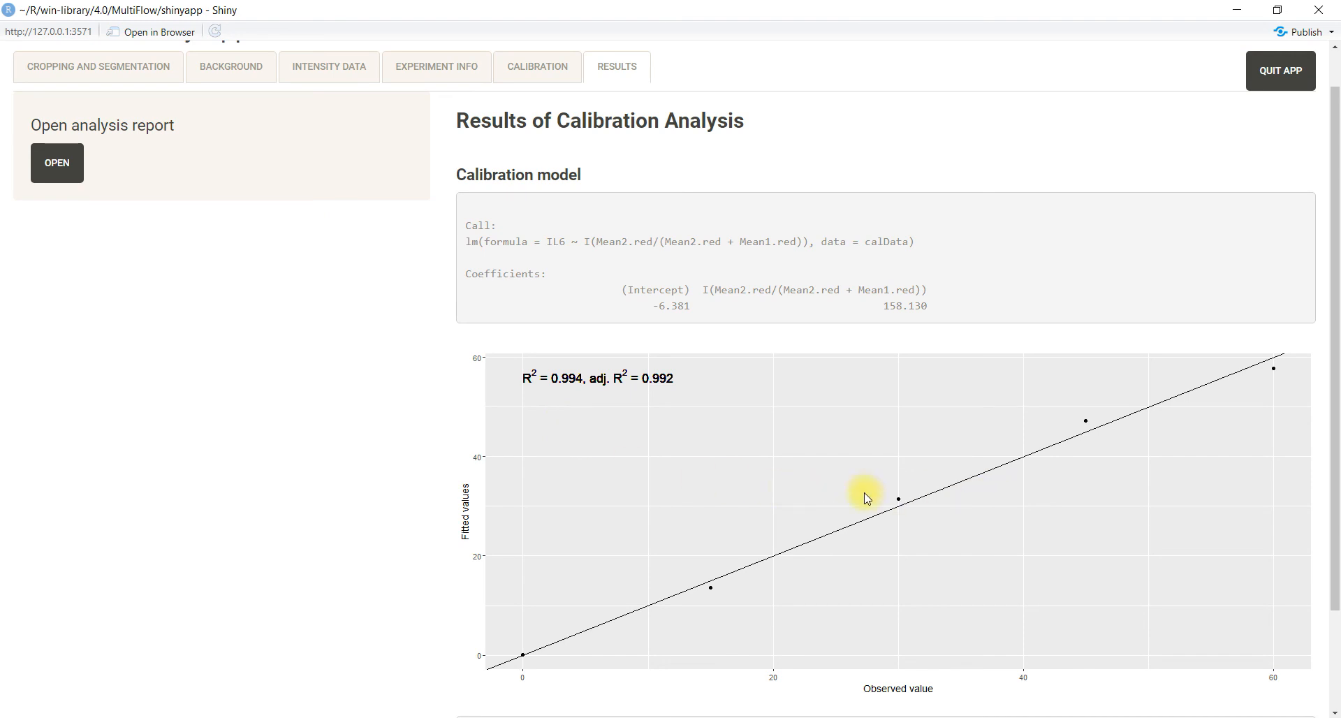
Open the IL6 analysis report, read through to the full model summary and close the report.
left_click(57, 163)
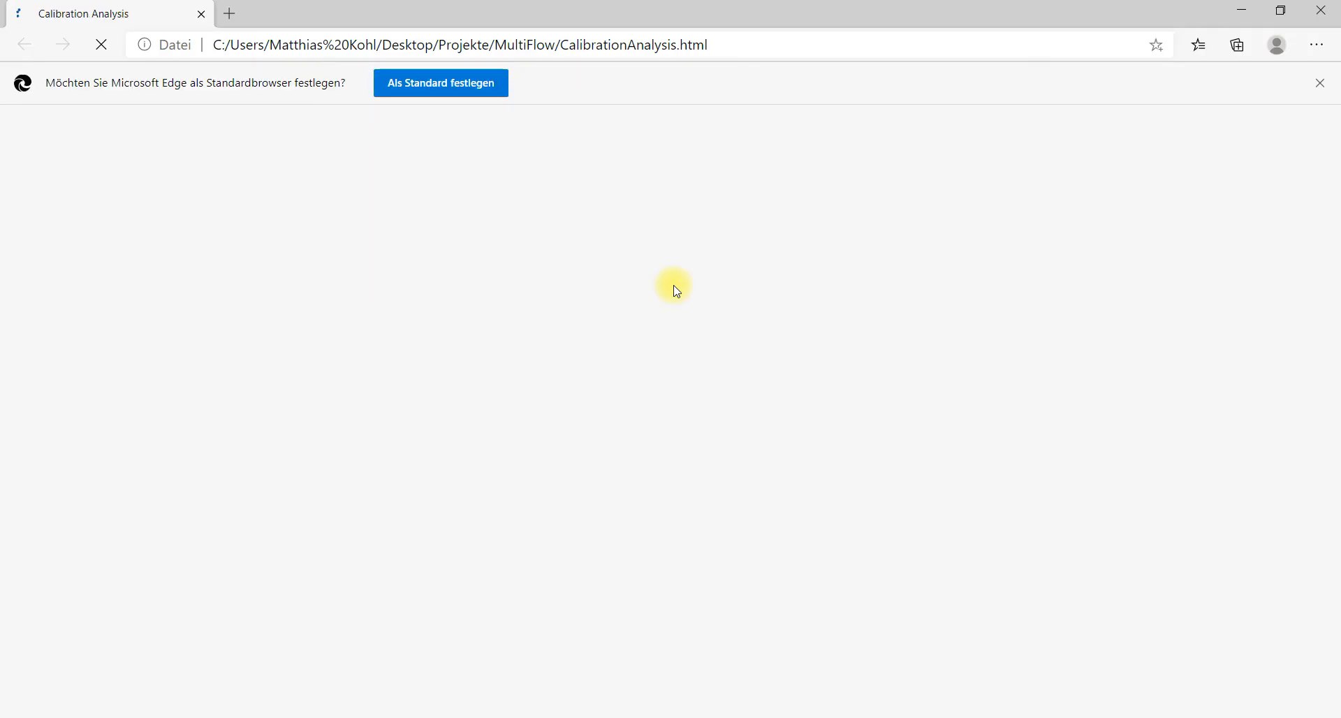
scroll(676, 291, "down", 6)
scroll(676, 291, "down", 8)
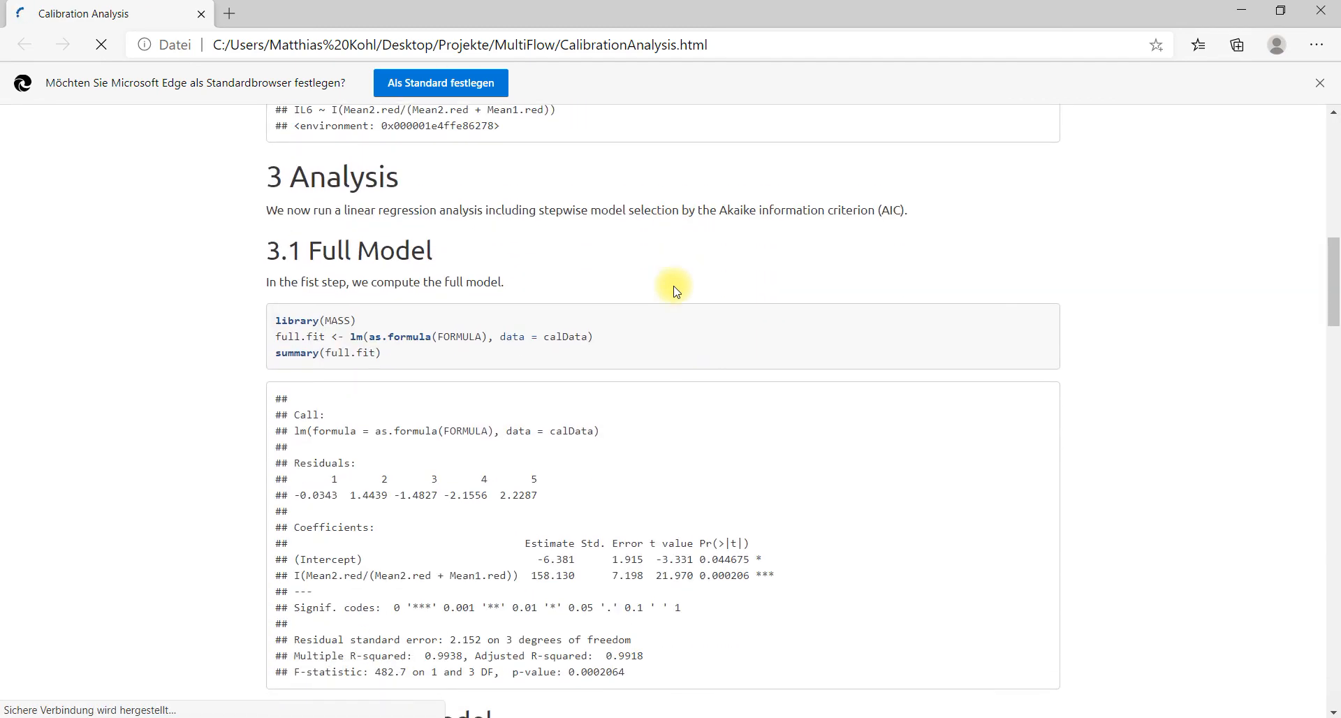
left_click(1322, 10)
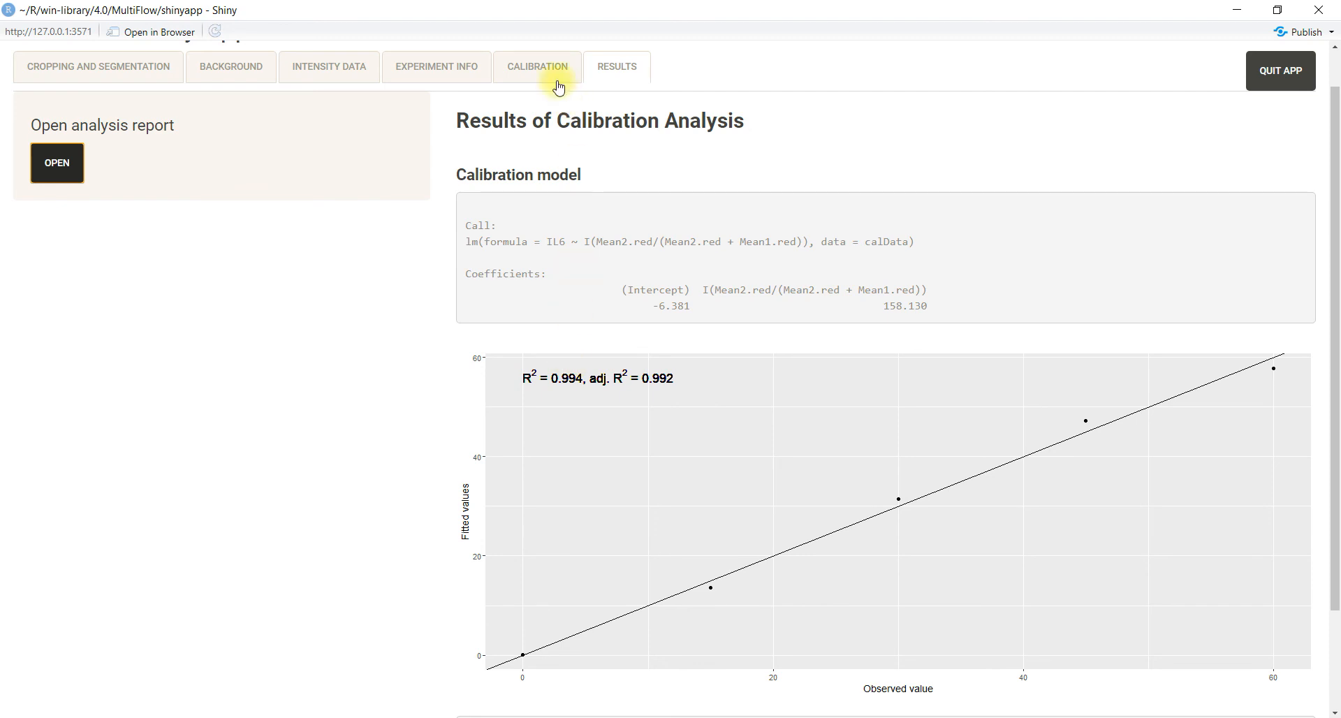
Review the workflow pages from cropping and segmentation through intensity data, experiment info, calibration and results, then return to the linear model settings.
left_click(126, 71)
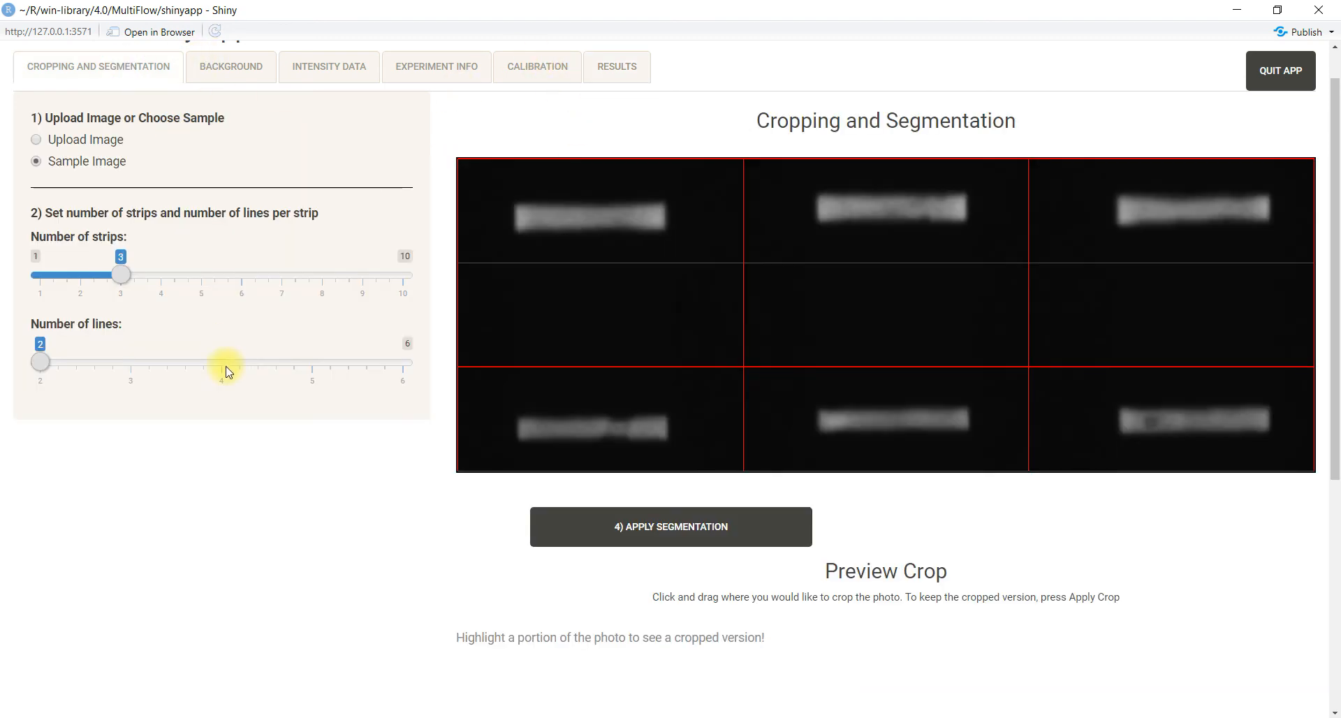
left_click(326, 86)
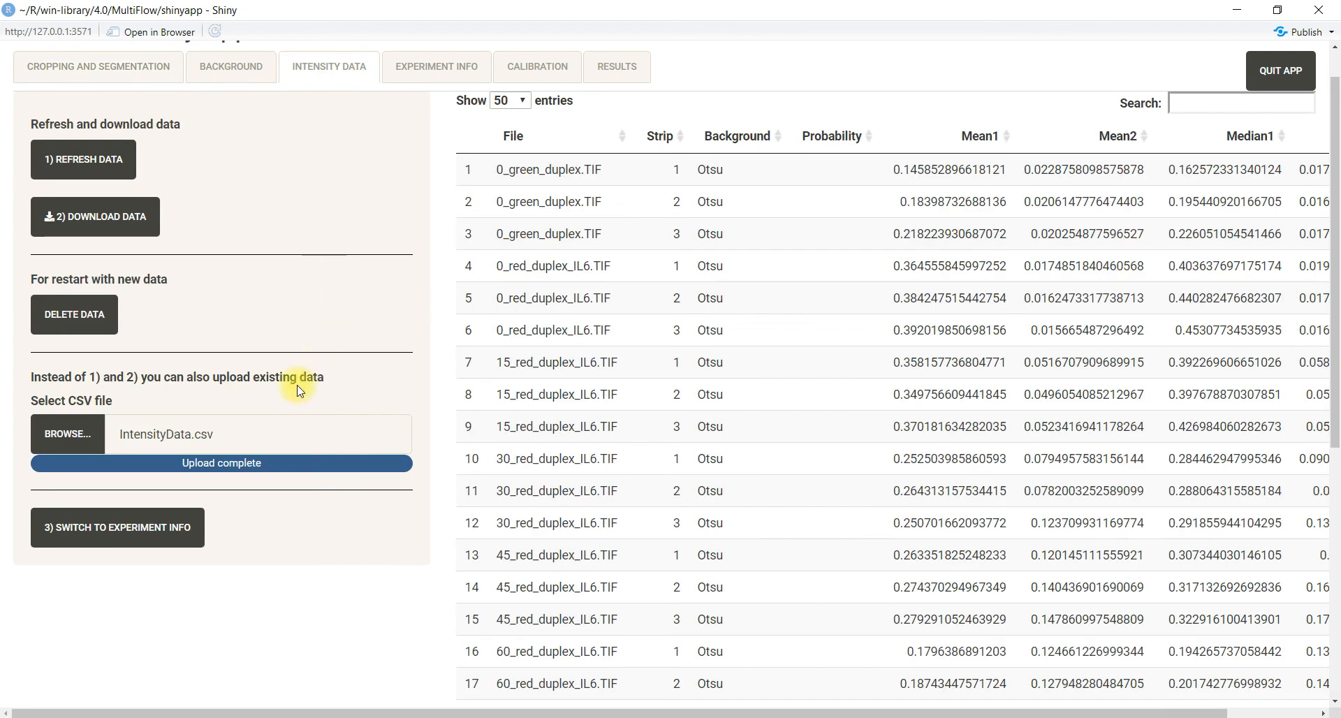
left_click(456, 68)
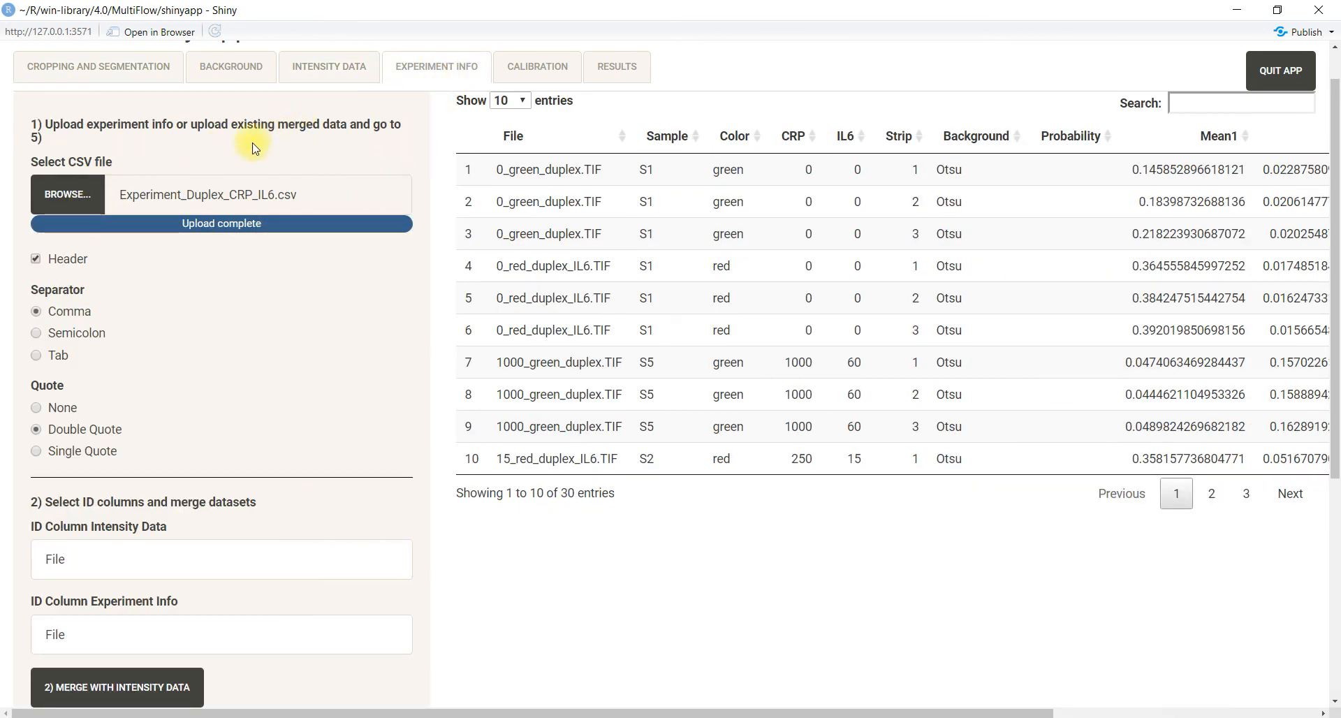
left_click(537, 66)
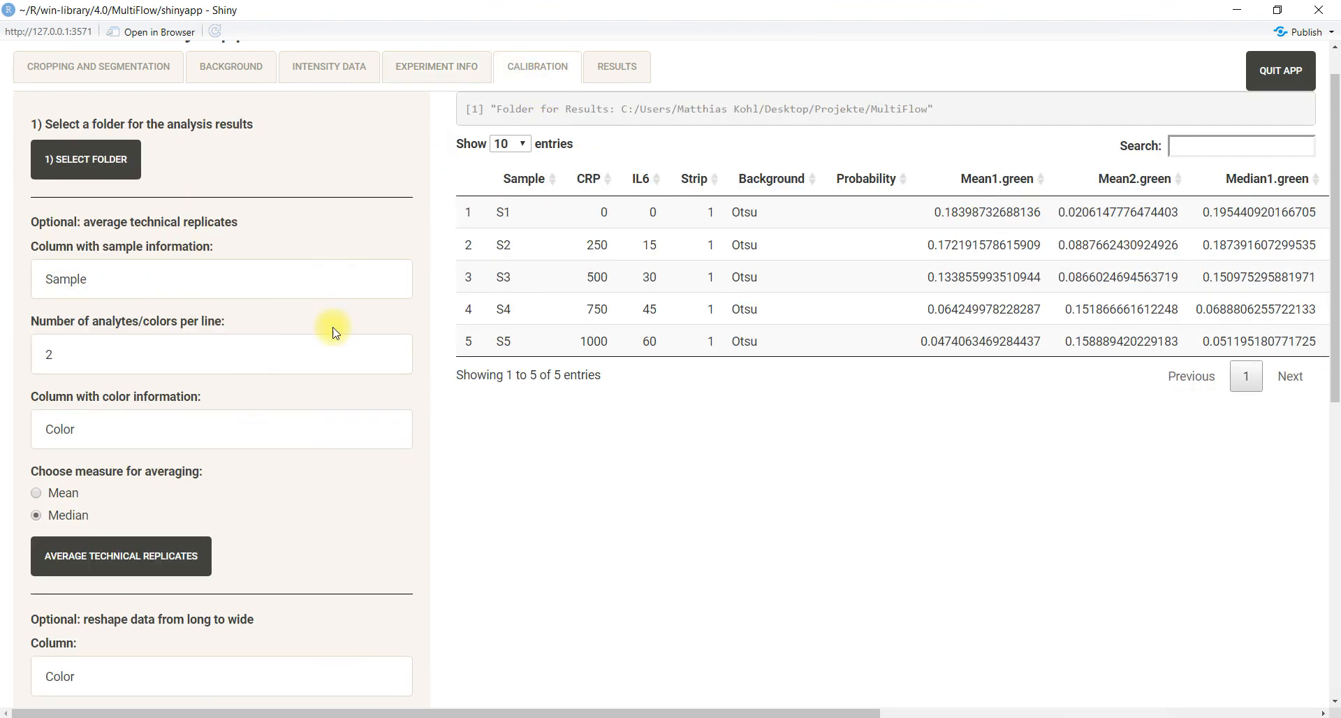
scroll(283, 403, "down", 1)
scroll(282, 404, "down", 5)
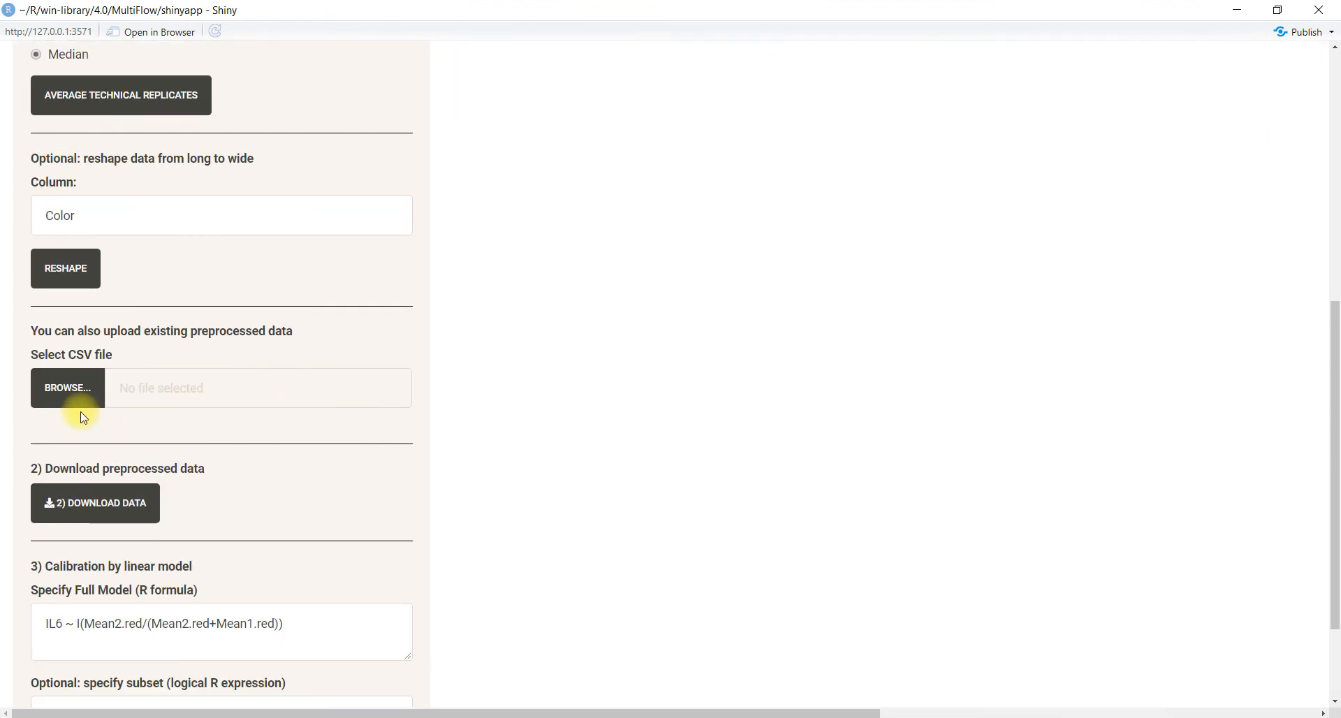
scroll(94, 417, "up", 7)
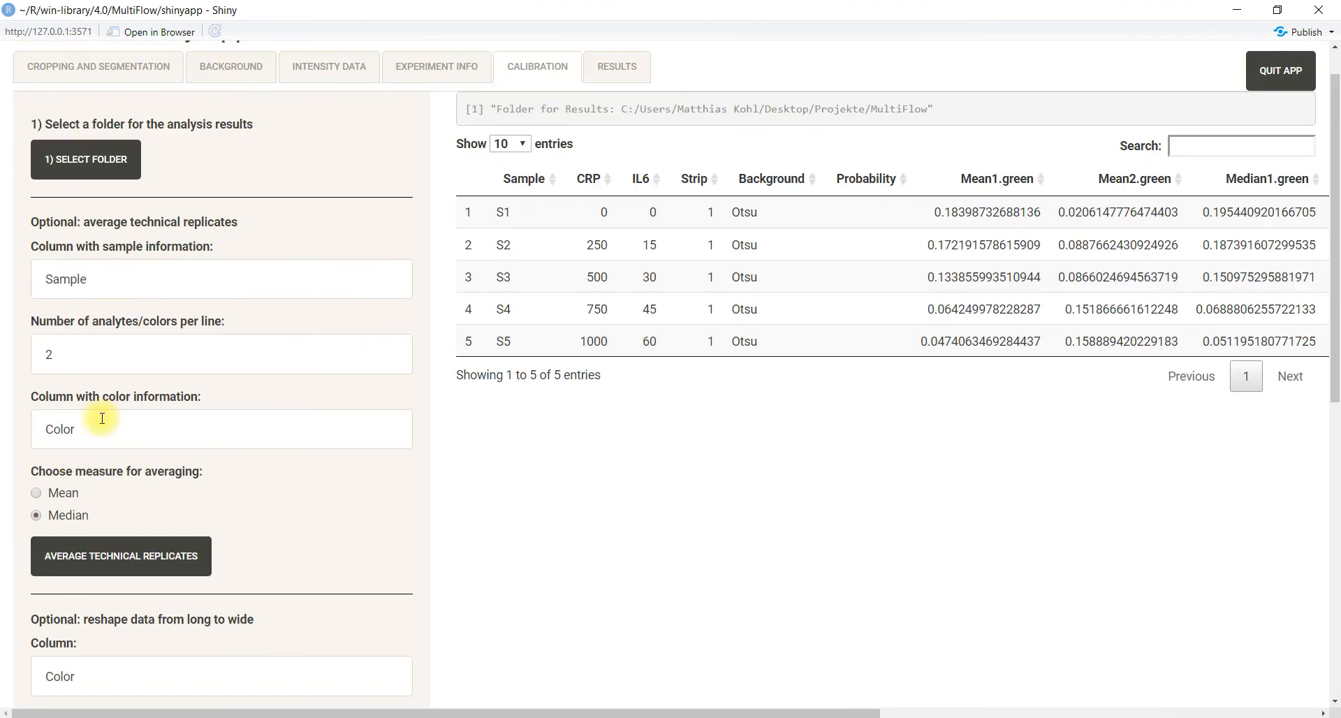
left_click(607, 124)
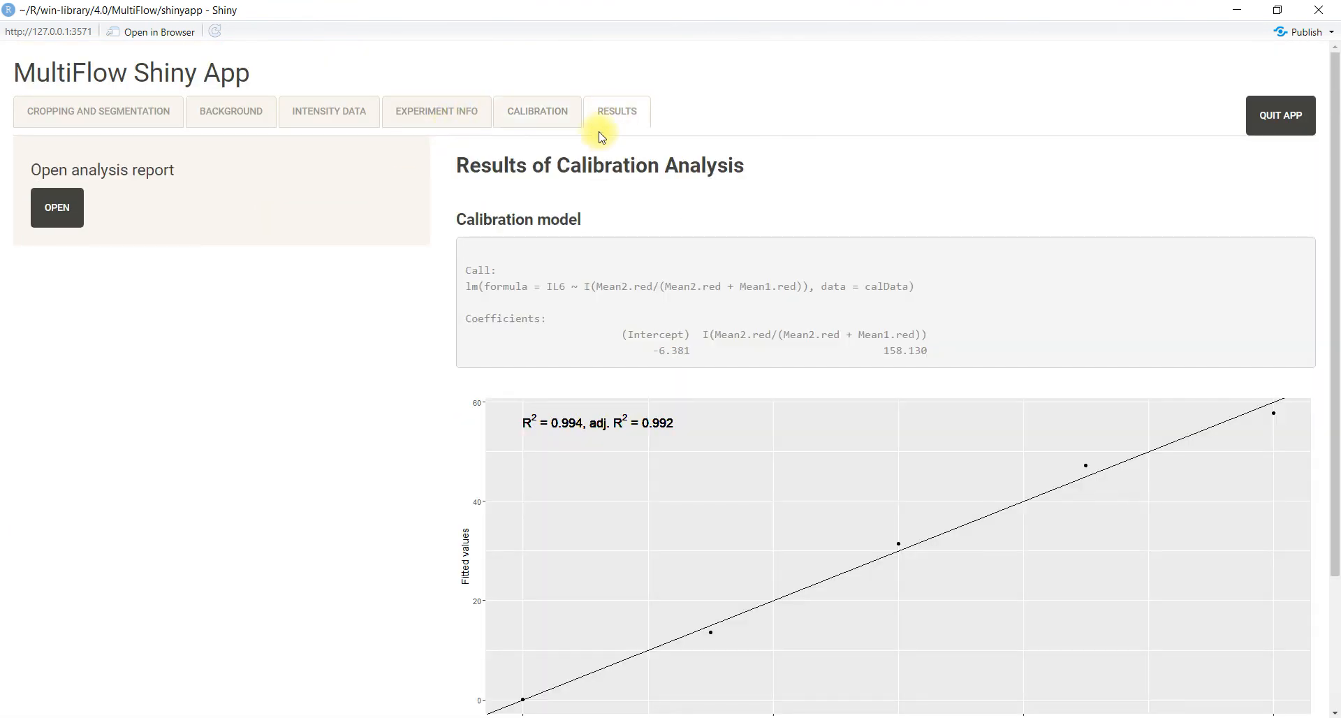
left_click(562, 117)
scroll(298, 371, "down", 2)
scroll(298, 371, "down", 6)
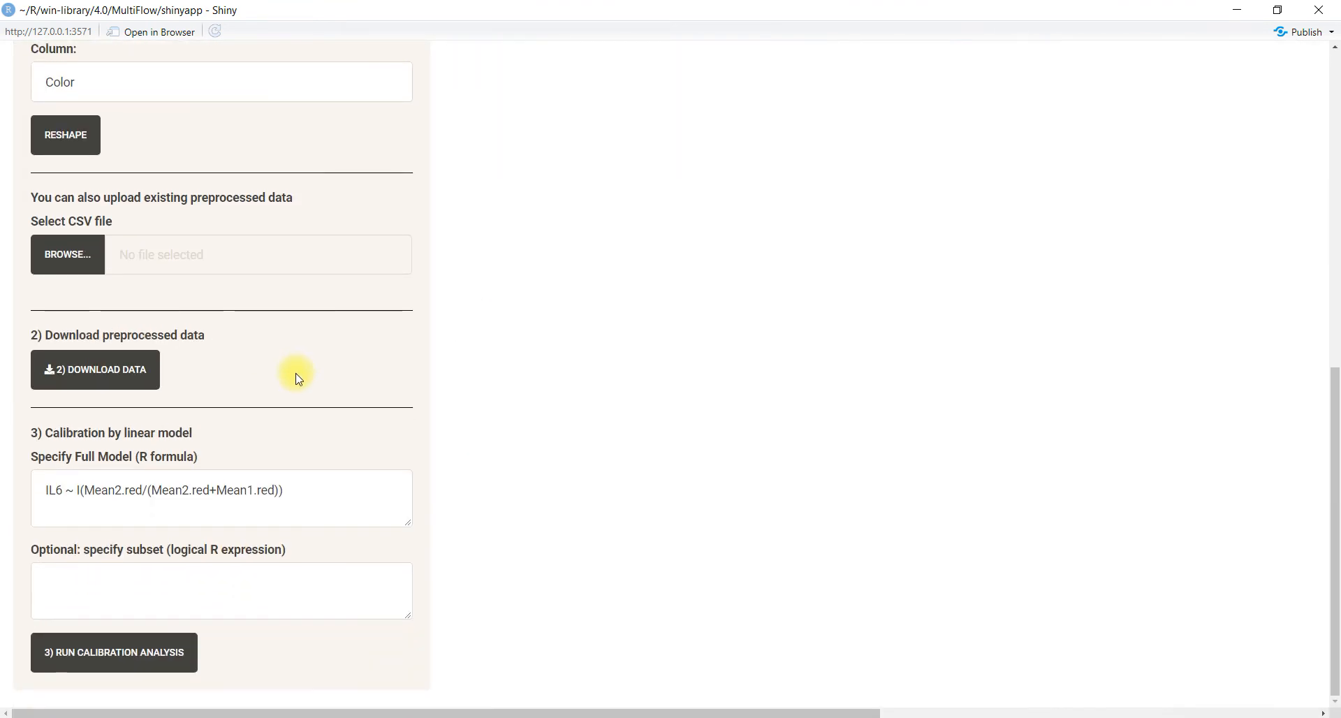